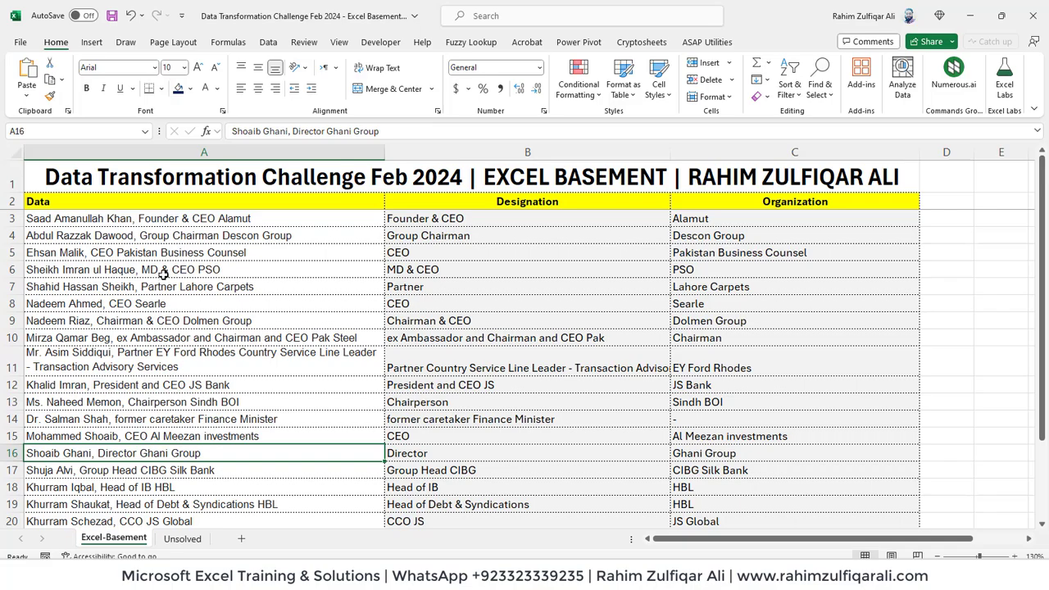
- Examine how the Excel-Basement sheet splits the column A entries into designation and organization
{"action": "left_click", "coordinate": [164, 275]}
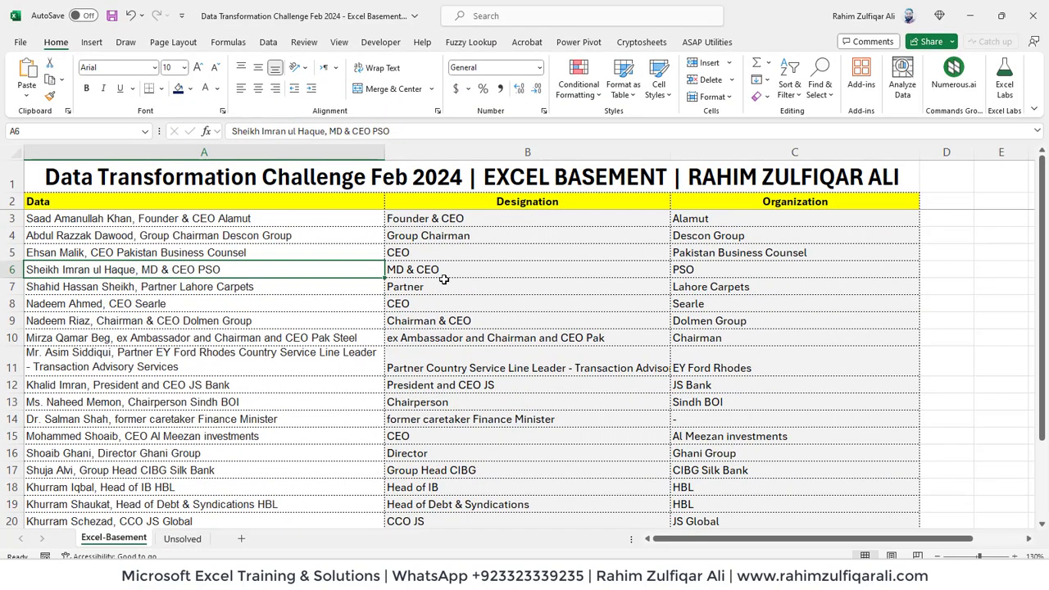
{"action": "left_click", "coordinate": [444, 281]}
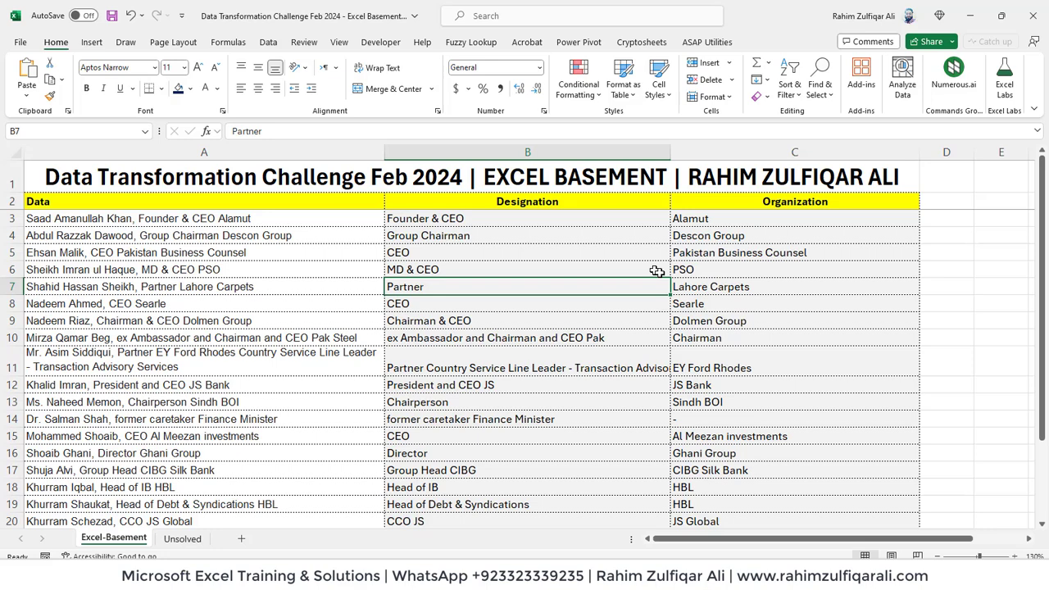
{"action": "left_click", "coordinate": [695, 287]}
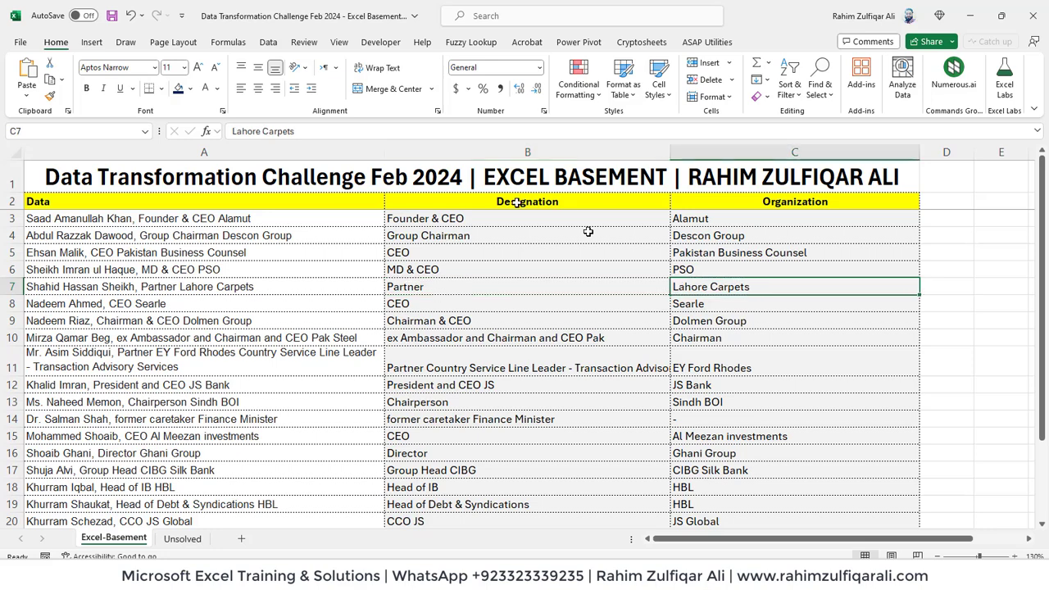
{"action": "left_click", "coordinate": [277, 236]}
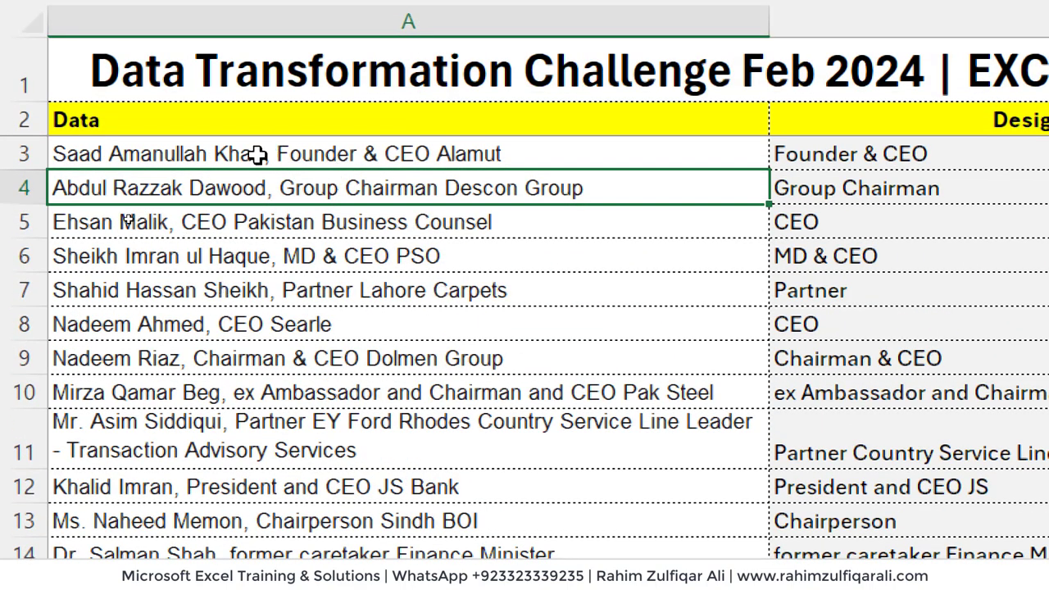
{"action": "left_click", "coordinate": [367, 351]}
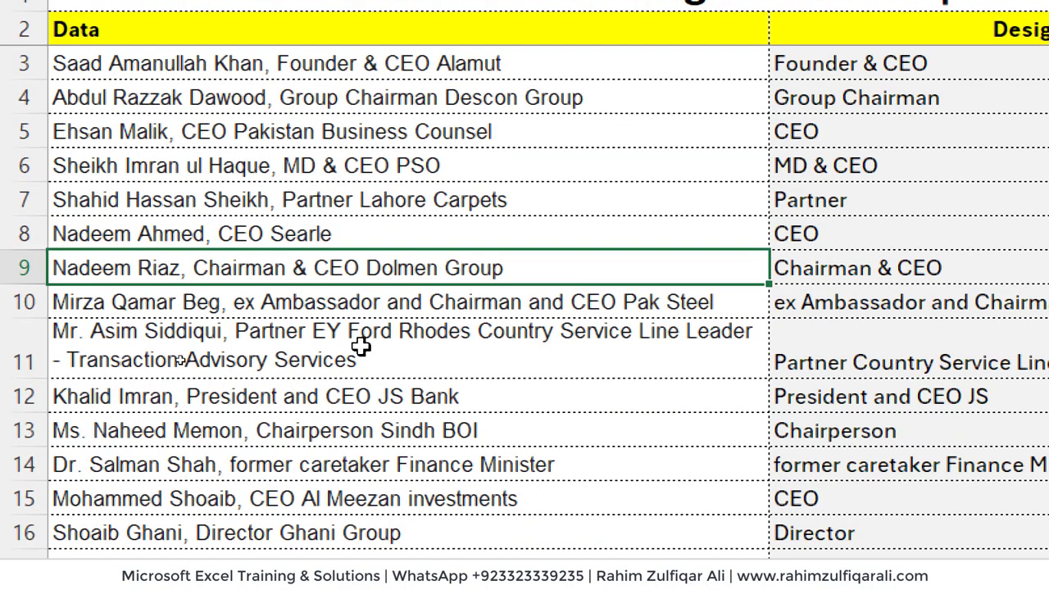
{"action": "left_click", "coordinate": [272, 197]}
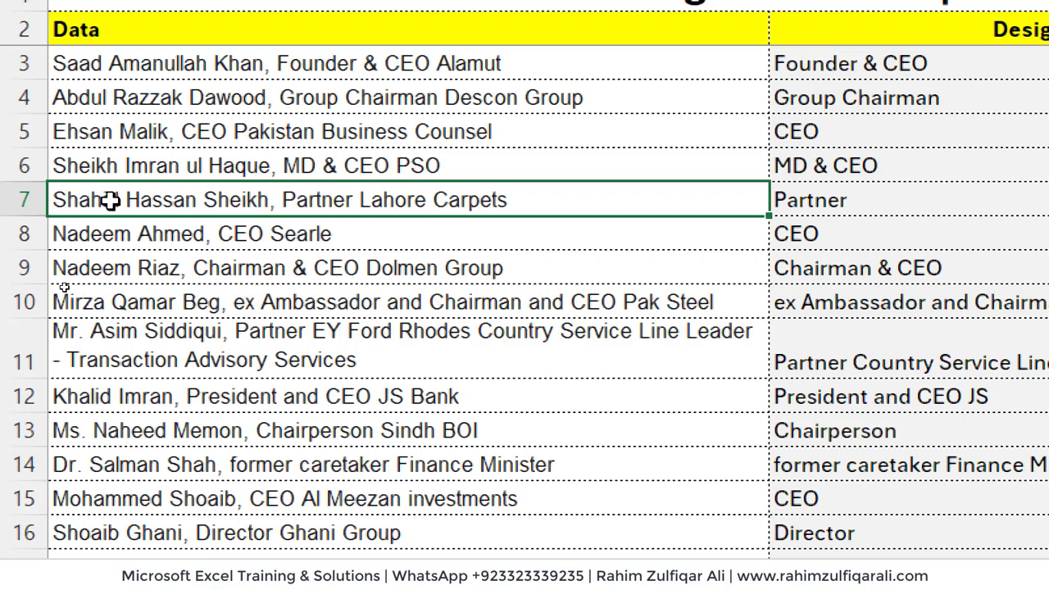
{"action": "left_click", "coordinate": [293, 165]}
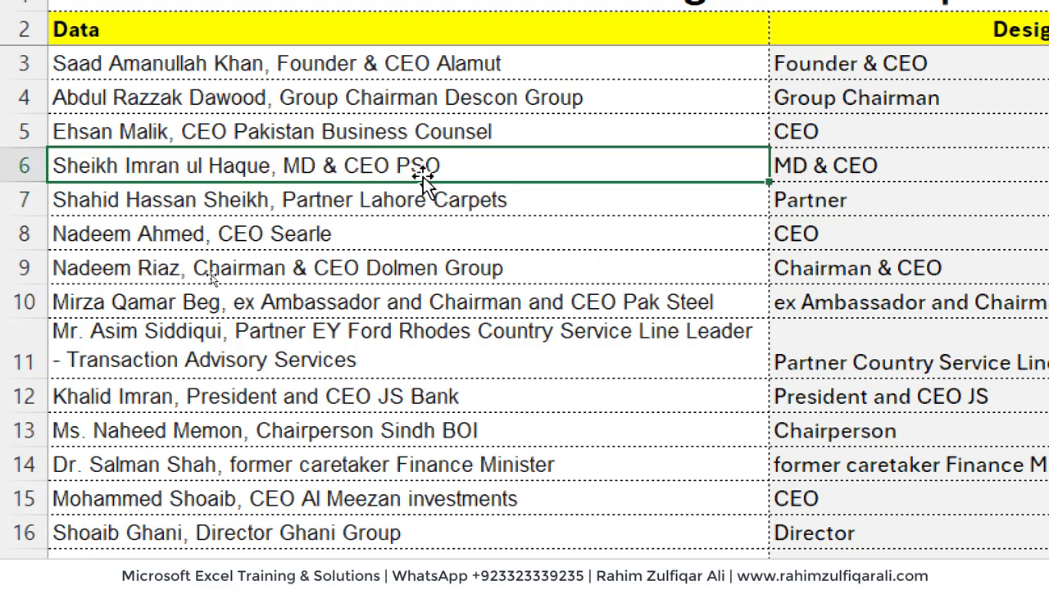
{"action": "scroll", "coordinate": [373, 480], "scroll_direction": "down", "scroll_amount": 2}
{"action": "scroll", "coordinate": [242, 518], "scroll_direction": "down", "scroll_amount": 2}
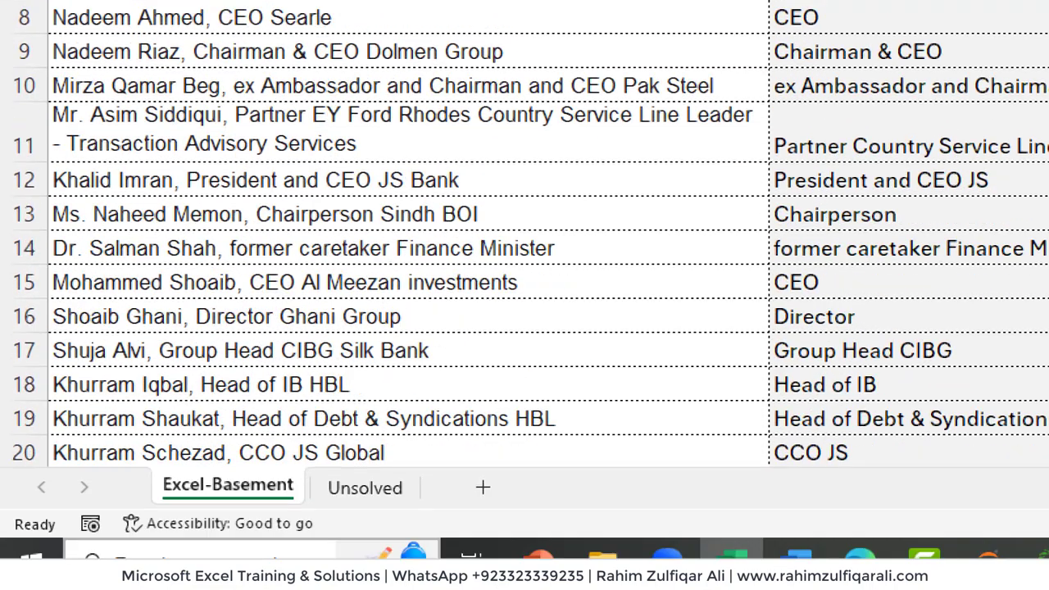
{"action": "left_click", "coordinate": [239, 492]}
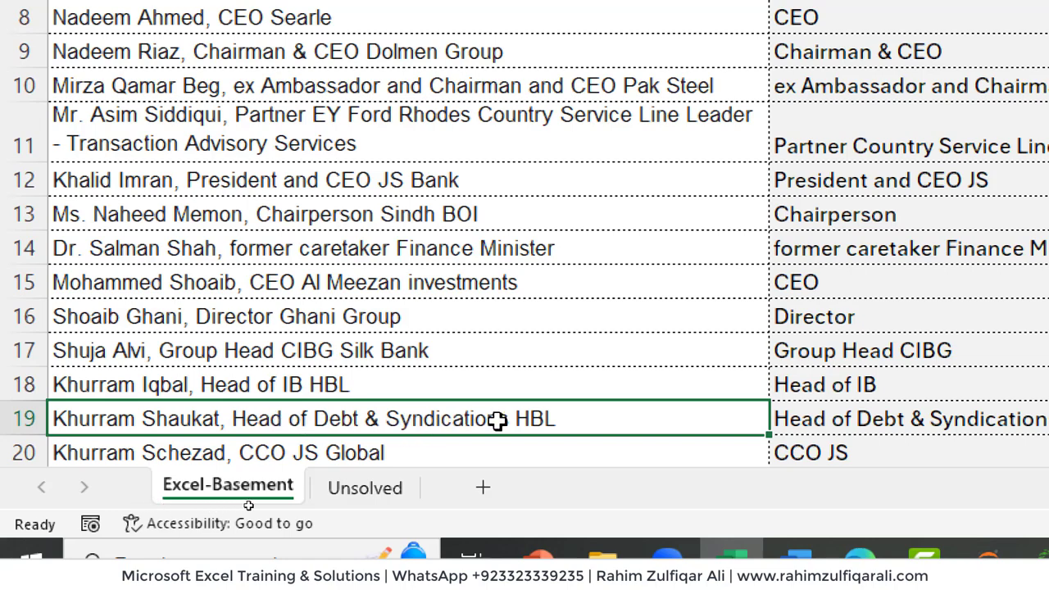
{"action": "left_click", "coordinate": [406, 305]}
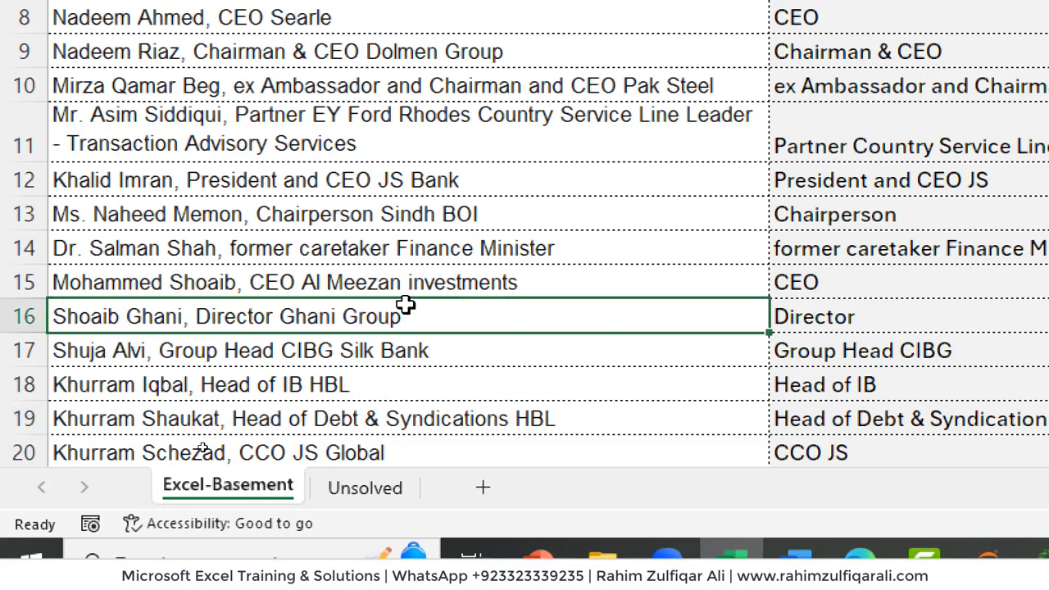
{"action": "left_click", "coordinate": [125, 245]}
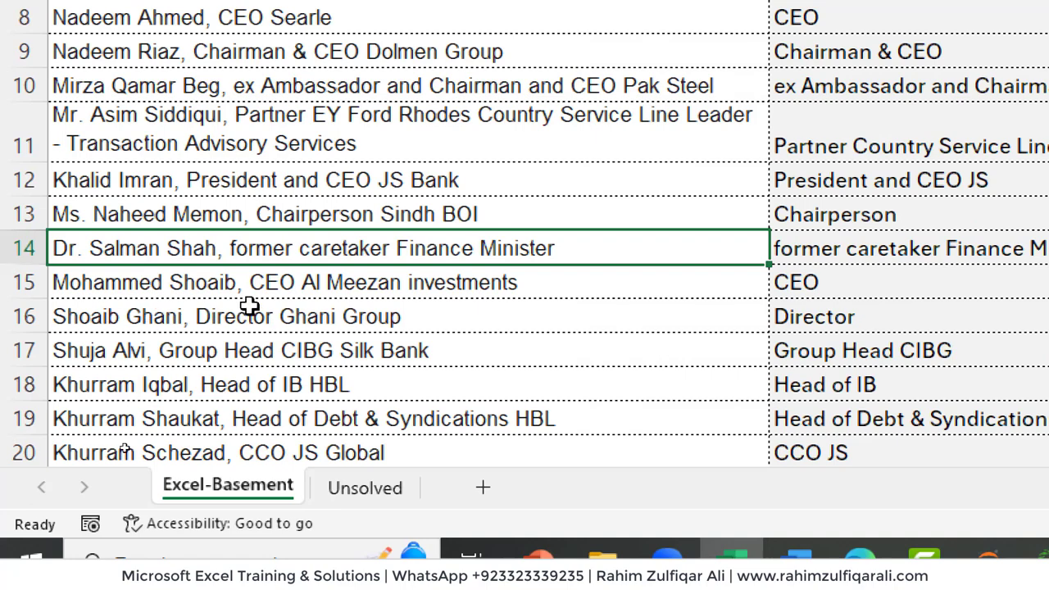
{"action": "left_click", "coordinate": [249, 305]}
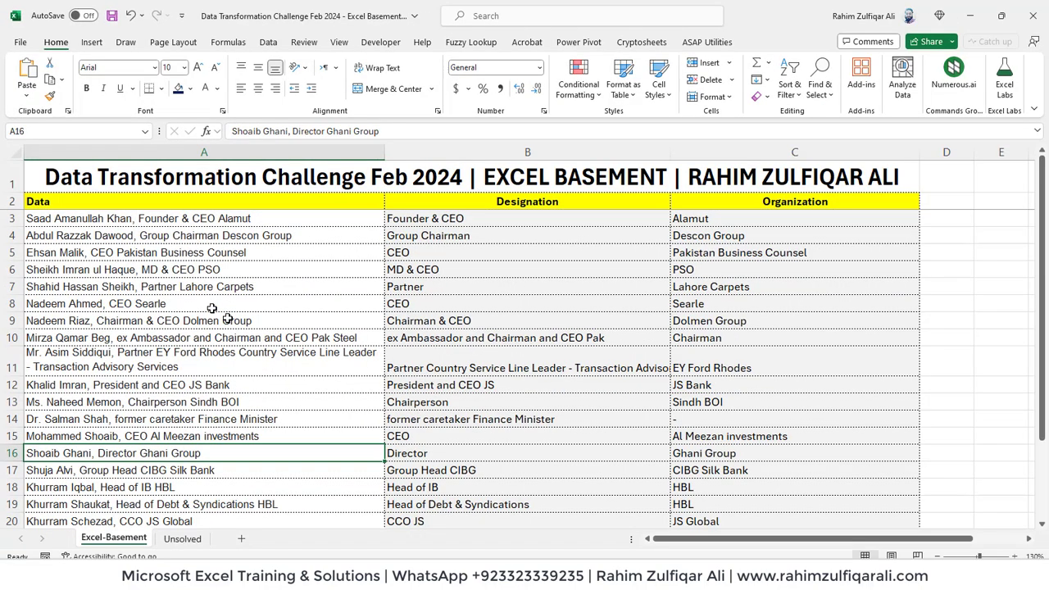
{"action": "left_click", "coordinate": [173, 367]}
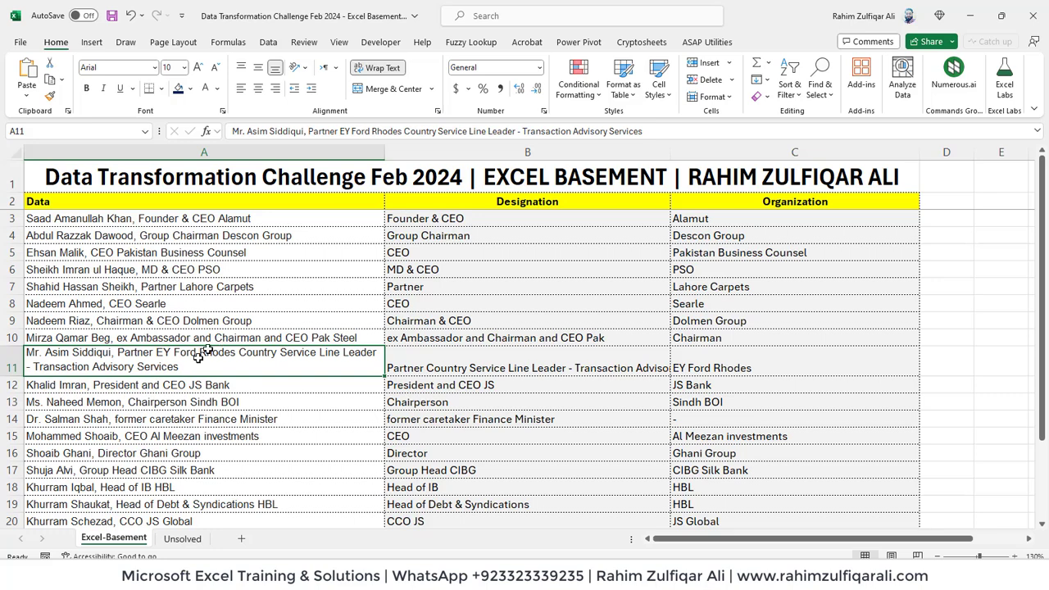
{"action": "left_click", "coordinate": [237, 305]}
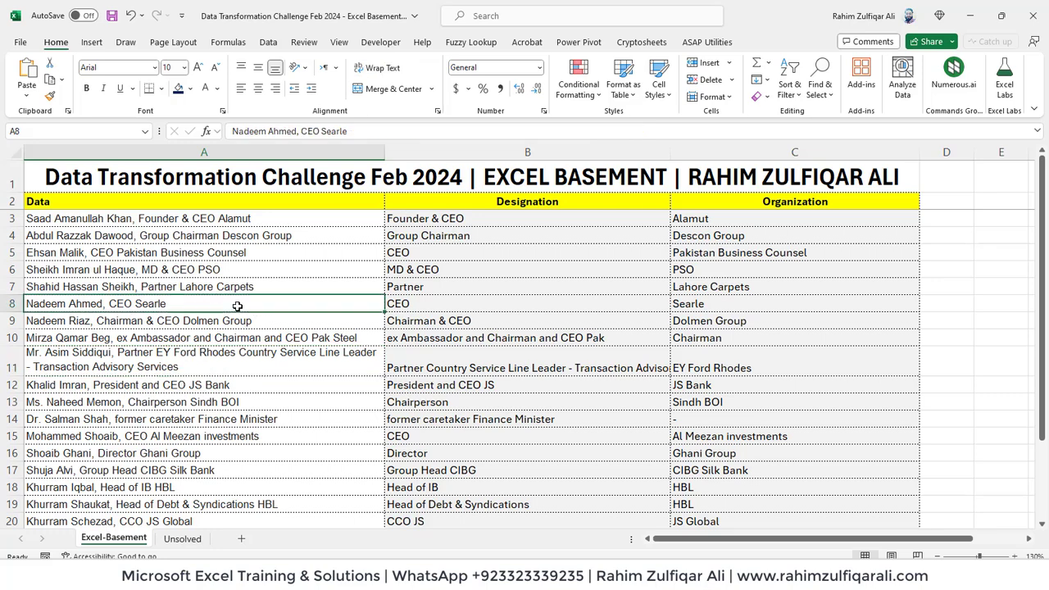
- Examine the remaining solved rows down to row 24 and the task instructions in row 25
{"action": "key", "text": "Down"}
{"action": "key", "text": "Down"}
{"action": "key", "text": "Down"}
{"action": "key", "text": "Down"}
{"action": "key", "text": "Down"}
{"action": "key", "text": "Down"}
{"action": "key", "text": "Down"}
{"action": "key", "text": "Down"}
{"action": "key", "text": "Down"}
{"action": "key", "text": "Down"}
{"action": "key", "text": "Down"}
{"action": "key", "text": "Down"}
{"action": "key", "text": "Down"}
{"action": "key", "text": "Down"}
{"action": "key", "text": "Down"}
{"action": "key", "text": "Down"}
{"action": "key", "text": "Down"}
{"action": "key", "text": "Down"}
{"action": "key", "text": "Down"}
{"action": "key", "text": "Down"}
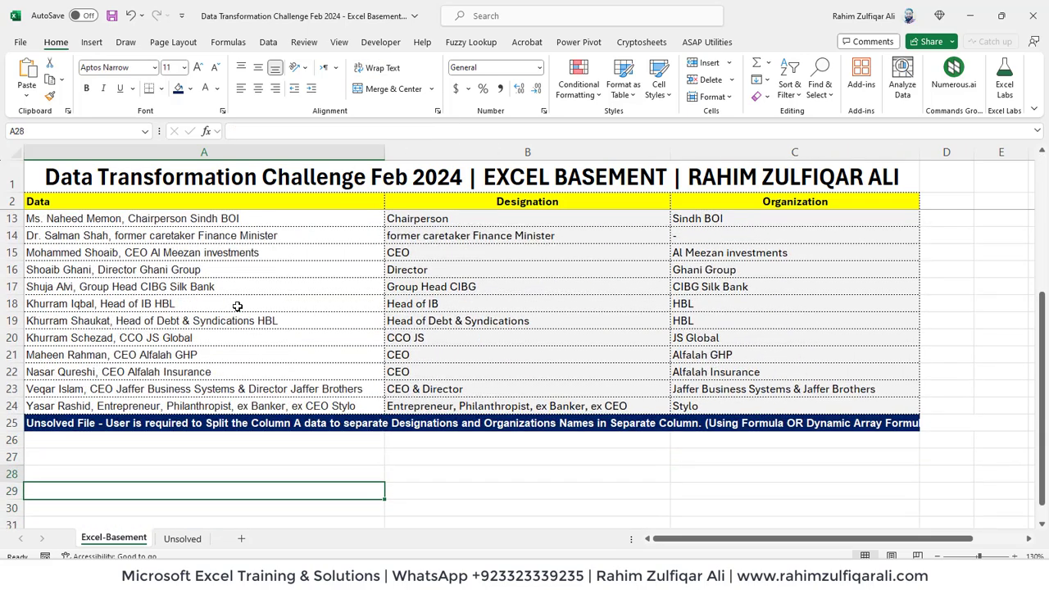
{"action": "key", "text": "Up"}
{"action": "key", "text": "Up"}
{"action": "key", "text": "Up"}
{"action": "key", "text": "Up"}
{"action": "key", "text": "Up"}
{"action": "key", "text": "Up"}
{"action": "key", "text": "Down"}
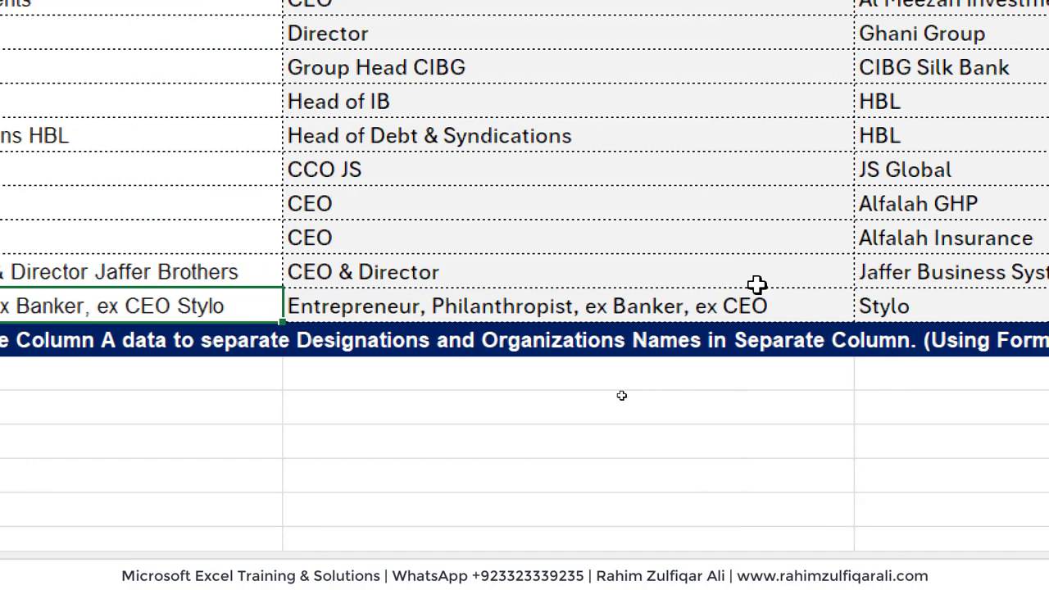
{"action": "left_click", "coordinate": [756, 283]}
{"action": "left_click", "coordinate": [1035, 298]}
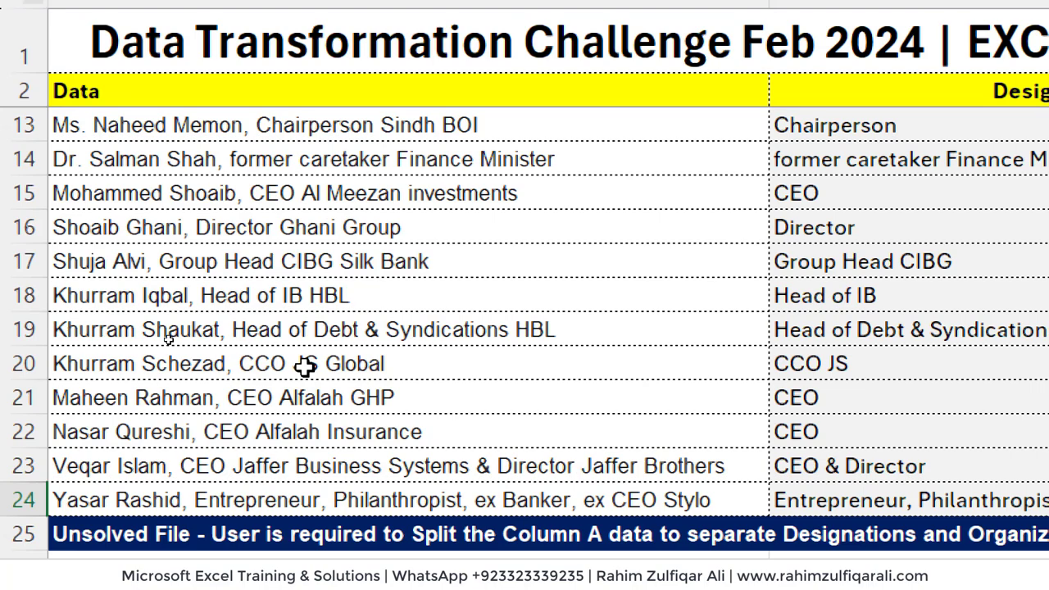
{"action": "left_click", "coordinate": [376, 368]}
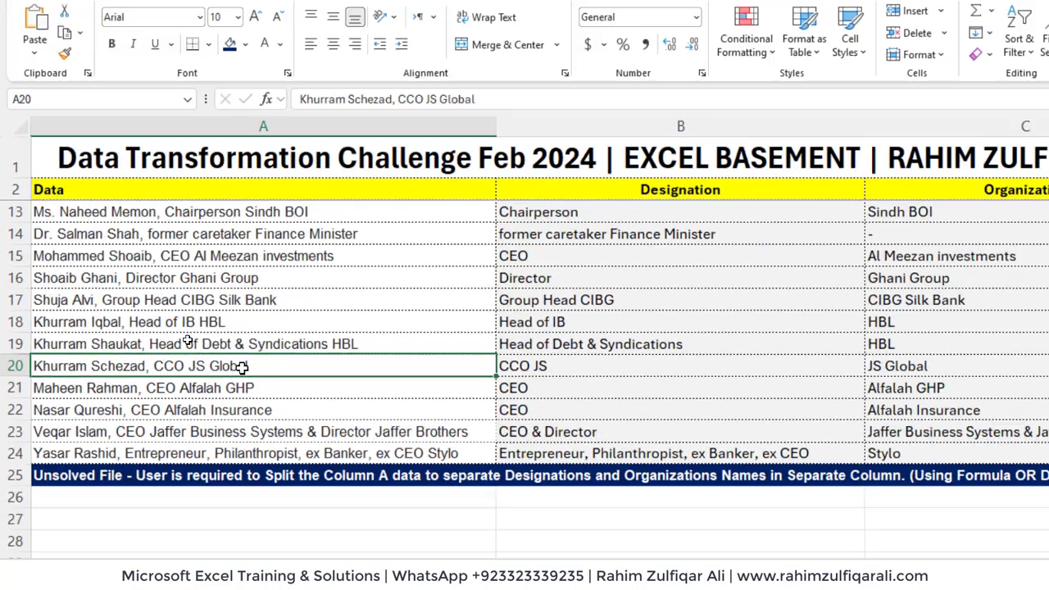
{"action": "key", "text": "Up"}
{"action": "key", "text": "Up"}
{"action": "key", "text": "Up"}
{"action": "key", "text": "Up"}
{"action": "key", "text": "Up"}
{"action": "key", "text": "Up"}
{"action": "key", "text": "Up"}
{"action": "key", "text": "Up"}
{"action": "key", "text": "Up"}
{"action": "key", "text": "Up"}
{"action": "key", "text": "Up"}
{"action": "key", "text": "Up"}
{"action": "key", "text": "Up"}
{"action": "key", "text": "Up"}
{"action": "key", "text": "Up"}
{"action": "key", "text": "Up"}
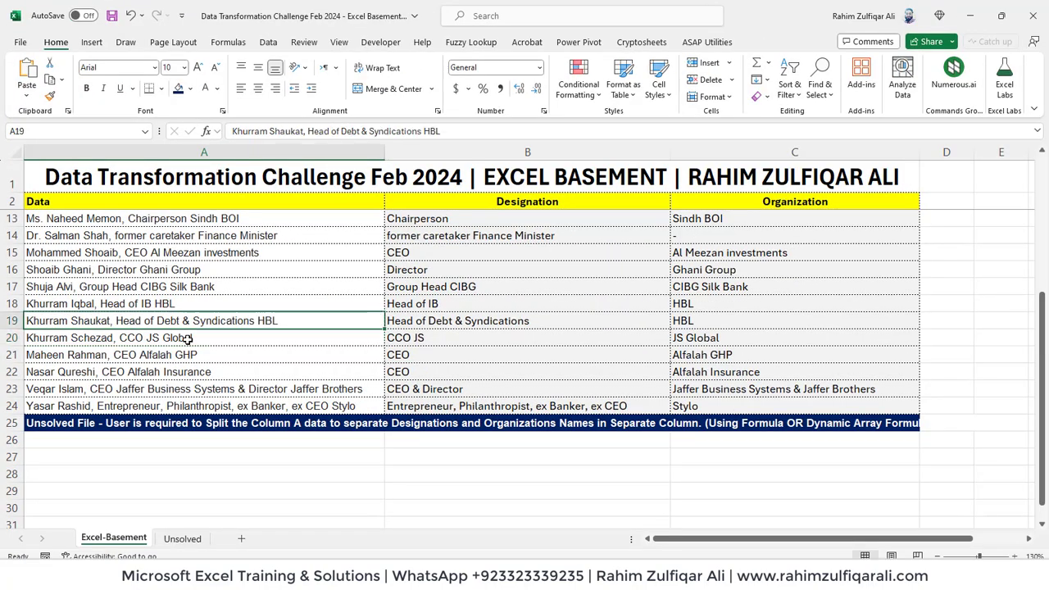
{"action": "key", "text": "Up"}
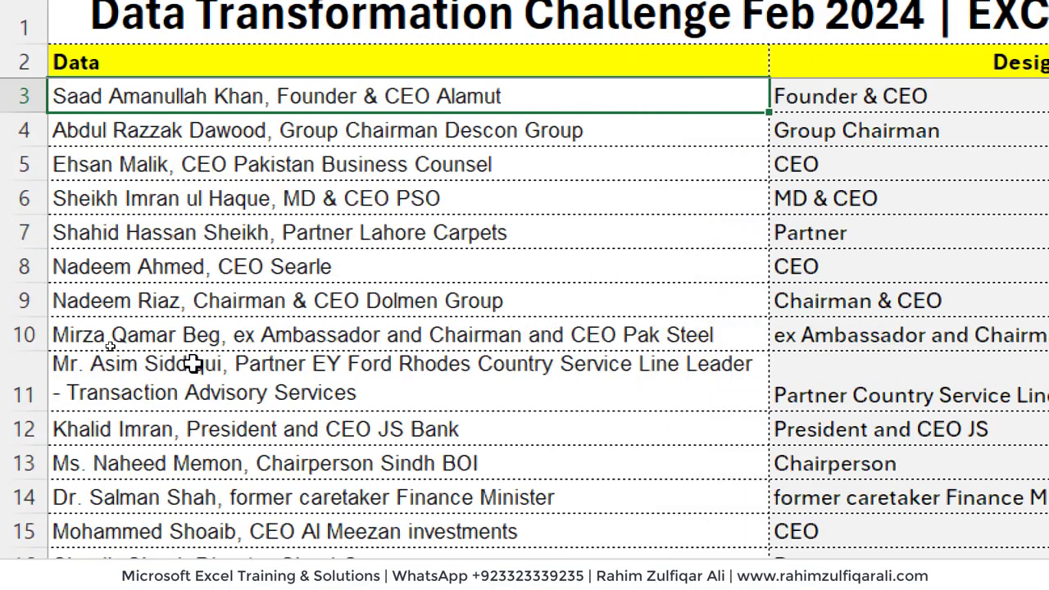
- On the Unsolved sheet, enter "Founder & CEO" in B3 as the sample designation
{"action": "key", "text": "Right"}
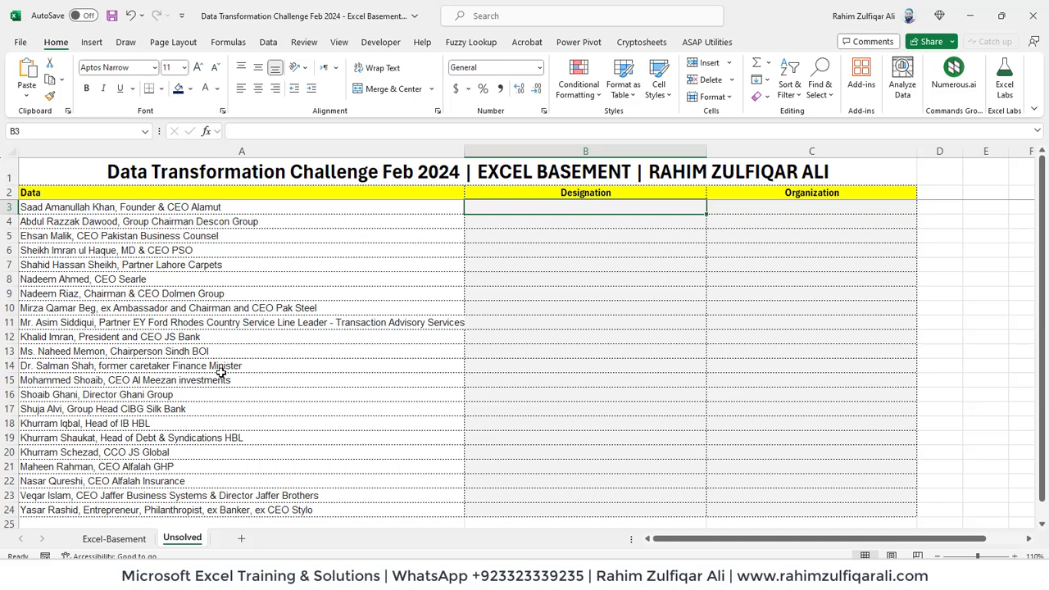
{"action": "type", "text": "Founder"}
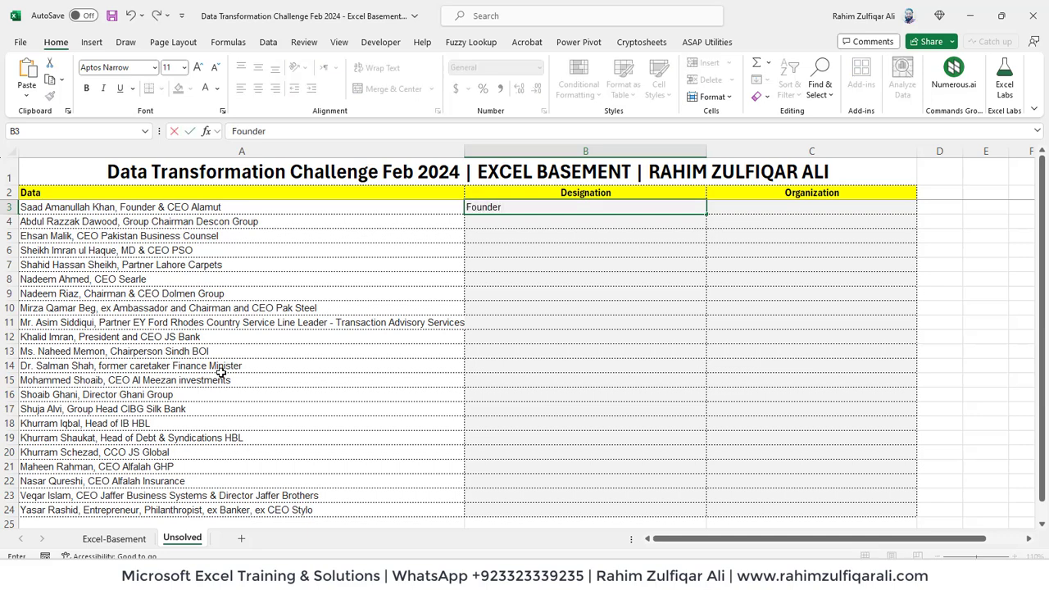
{"action": "type", "text": " & CEO"}
{"action": "key", "text": "ctrl+Return"}
- Flash Fill the Designation column over B3:B24 from the sample in B3
{"action": "key", "text": "shift+Down"}
{"action": "key", "text": "shift+Down"}
{"action": "key", "text": "shift+Down"}
{"action": "key", "text": "shift+Down"}
{"action": "key", "text": "shift+Down"}
{"action": "key", "text": "shift+Down"}
{"action": "key", "text": "shift+Down"}
{"action": "key", "text": "shift+Down"}
{"action": "key", "text": "shift+Down"}
{"action": "key", "text": "shift+Down"}
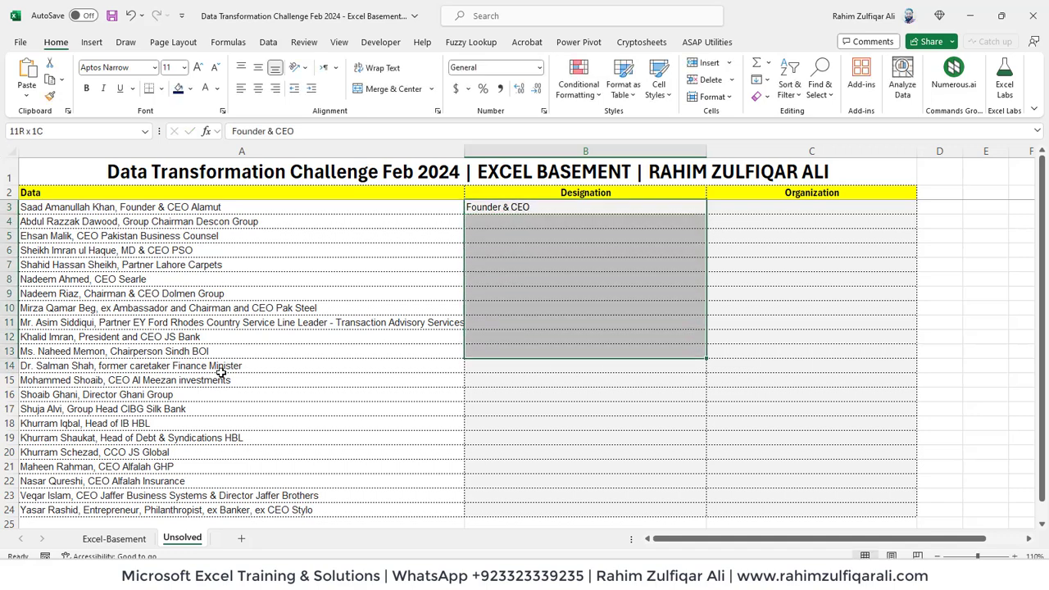
{"action": "key", "text": "shift+Down"}
{"action": "key", "text": "shift+Down"}
{"action": "key", "text": "shift+Down"}
{"action": "key", "text": "shift+Down"}
{"action": "key", "text": "shift+Down"}
{"action": "key", "text": "shift+Down"}
{"action": "key", "text": "shift+Down"}
{"action": "key", "text": "shift+Down"}
{"action": "key", "text": "shift+Down"}
{"action": "key", "text": "shift+Down"}
{"action": "key", "text": "shift+Down"}
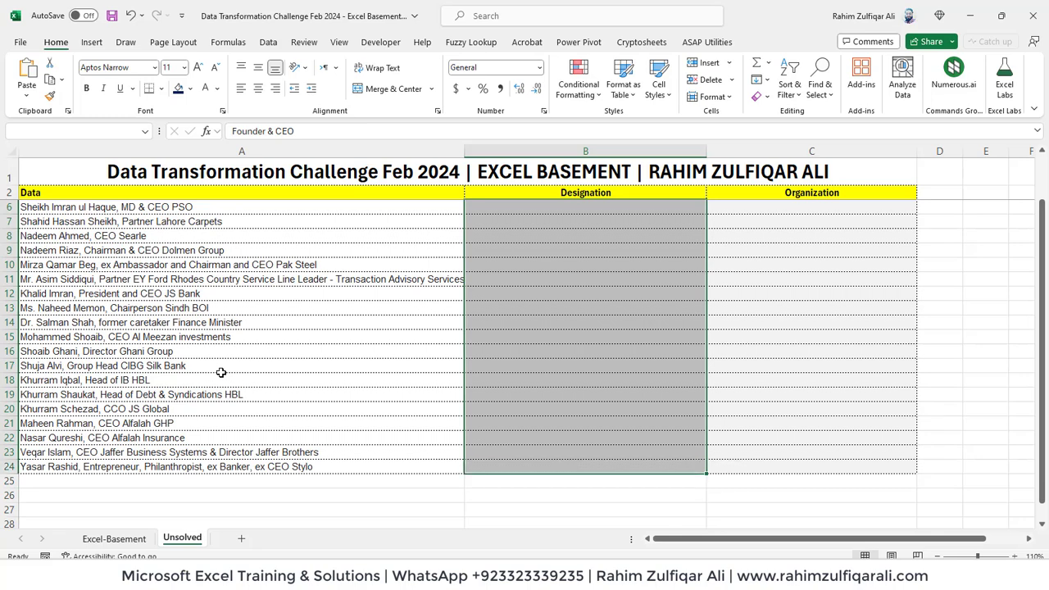
{"action": "left_click", "coordinate": [268, 43]}
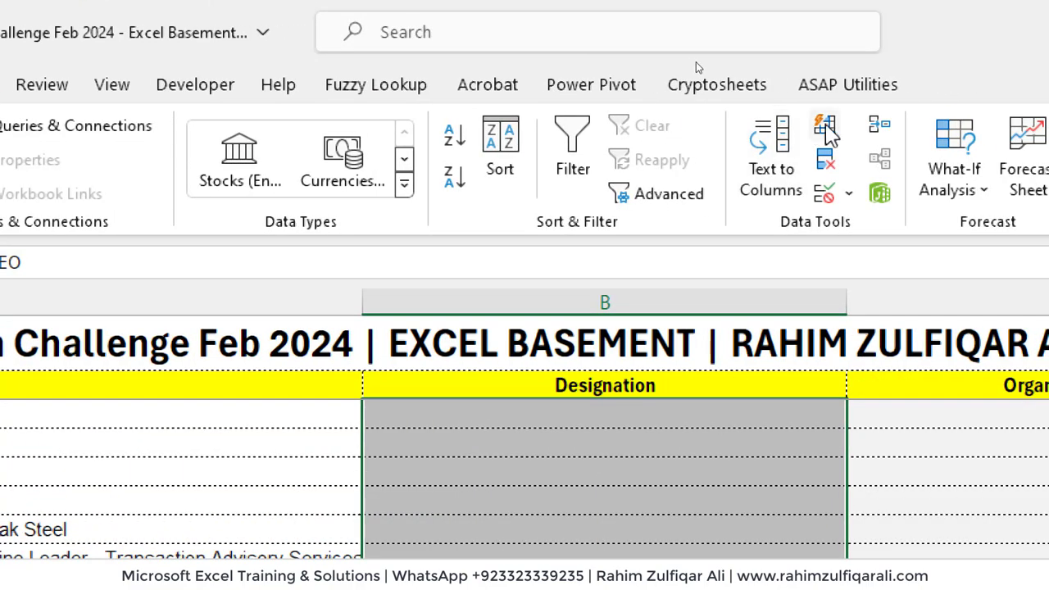
{"action": "left_click", "coordinate": [826, 129]}
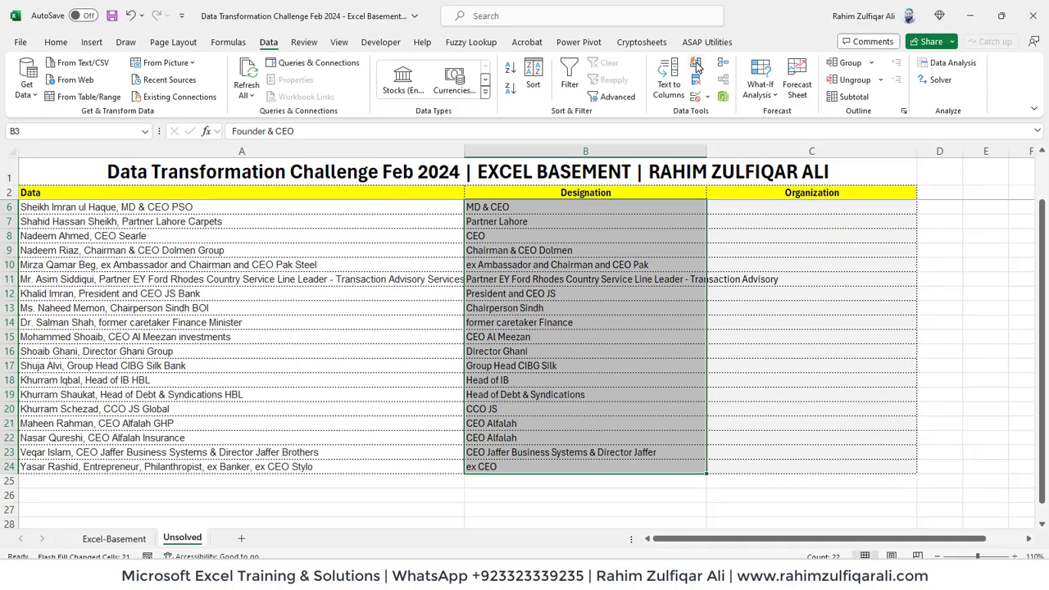
- Review the Flash Fill results in the Designation column against the source entries in column A
{"action": "key", "text": "ctrl+Up"}
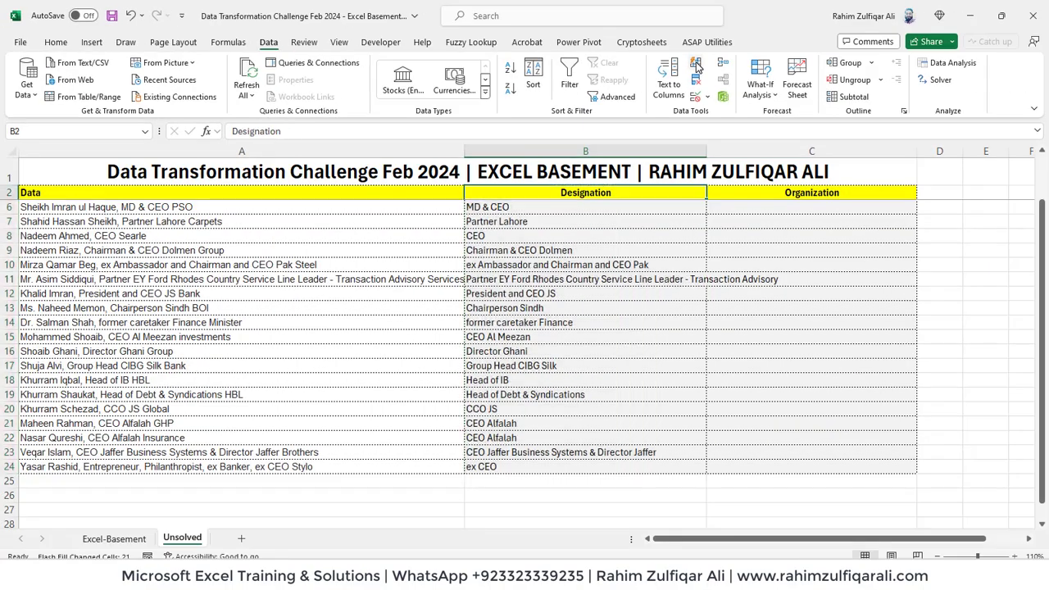
{"action": "key", "text": "Down"}
{"action": "key", "text": "Down"}
{"action": "key", "text": "Down"}
{"action": "key", "text": "Down"}
{"action": "key", "text": "Down"}
{"action": "key", "text": "Down"}
{"action": "key", "text": "Down"}
{"action": "key", "text": "Down"}
{"action": "key", "text": "Down"}
{"action": "key", "text": "Down"}
{"action": "key", "text": "Down"}
{"action": "key", "text": "Down"}
{"action": "key", "text": "Down"}
{"action": "key", "text": "Down"}
{"action": "key", "text": "Down"}
{"action": "key", "text": "Down"}
{"action": "key", "text": "Down"}
{"action": "key", "text": "Down"}
{"action": "key", "text": "Down"}
{"action": "key", "text": "Down"}
{"action": "key", "text": "Down"}
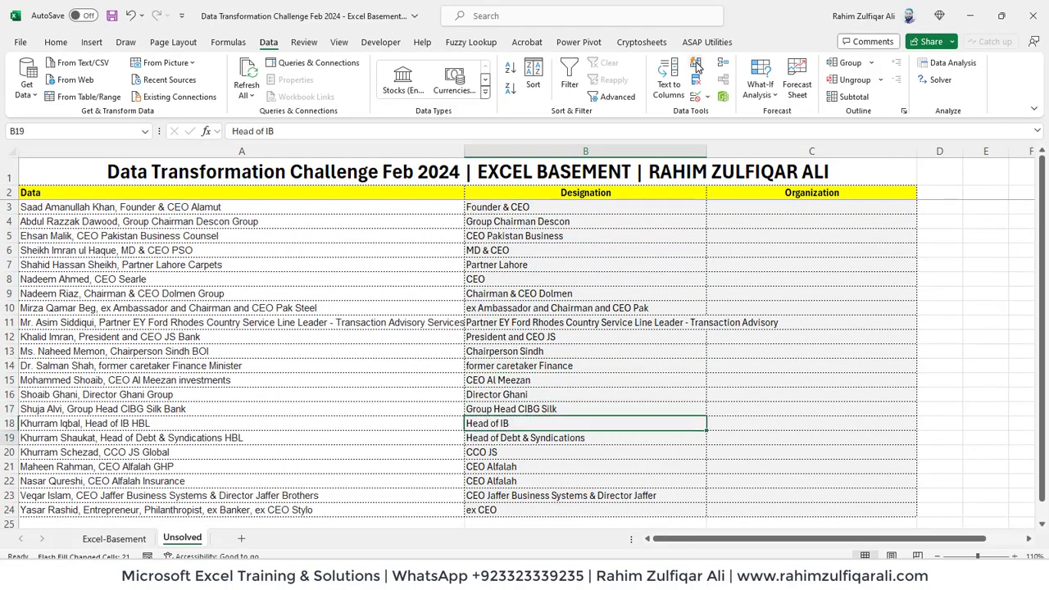
{"action": "key", "text": "Down"}
{"action": "key", "text": "Up"}
{"action": "key", "text": "Up"}
{"action": "key", "text": "Up"}
{"action": "key", "text": "Up"}
{"action": "key", "text": "Up"}
{"action": "key", "text": "Up"}
{"action": "key", "text": "Up"}
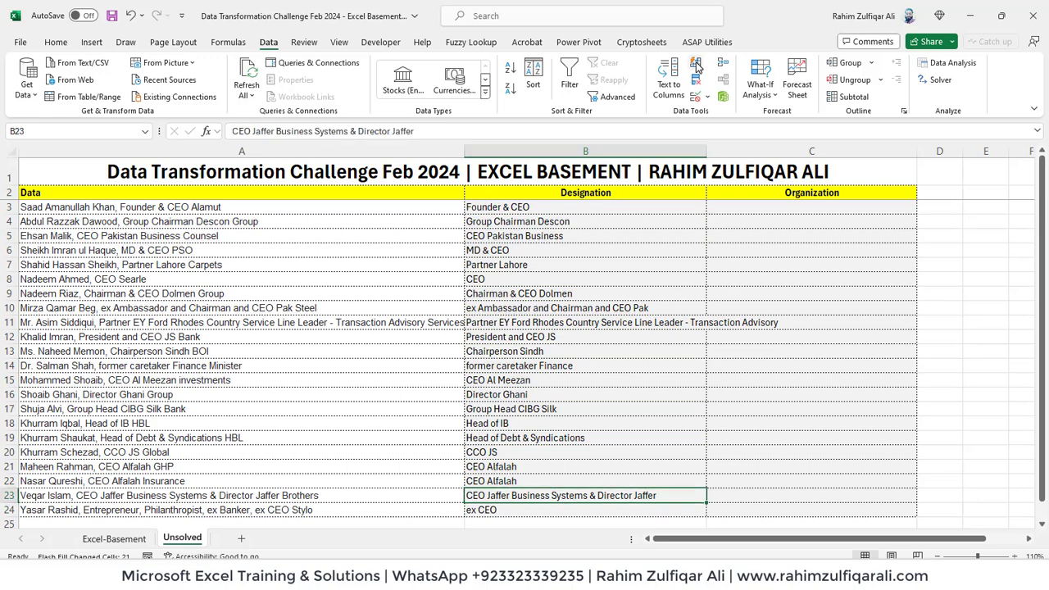
{"action": "key", "text": "Up"}
{"action": "key", "text": "Up"}
{"action": "key", "text": "Up"}
{"action": "key", "text": "Up"}
{"action": "key", "text": "Up"}
{"action": "key", "text": "Up"}
{"action": "key", "text": "Up"}
{"action": "key", "text": "Up"}
{"action": "key", "text": "Up"}
{"action": "key", "text": "Up"}
{"action": "key", "text": "Up"}
{"action": "key", "text": "Up"}
{"action": "key", "text": "Up"}
{"action": "key", "text": "Down"}
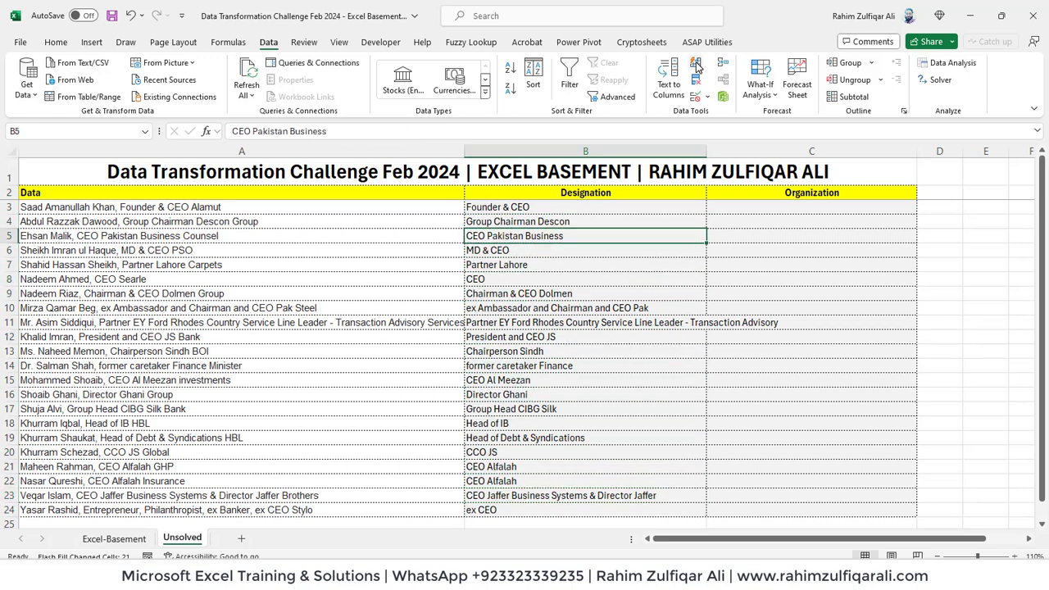
{"action": "key", "text": "Down"}
{"action": "key", "text": "Down"}
{"action": "key", "text": "Down"}
{"action": "key", "text": "Down"}
{"action": "key", "text": "Down"}
{"action": "key", "text": "Down"}
{"action": "key", "text": "Down"}
{"action": "key", "text": "Down"}
{"action": "key", "text": "Down"}
{"action": "key", "text": "Down"}
{"action": "key", "text": "Down"}
{"action": "key", "text": "Down"}
{"action": "key", "text": "Down"}
{"action": "key", "text": "Down"}
{"action": "key", "text": "Down"}
{"action": "key", "text": "Down"}
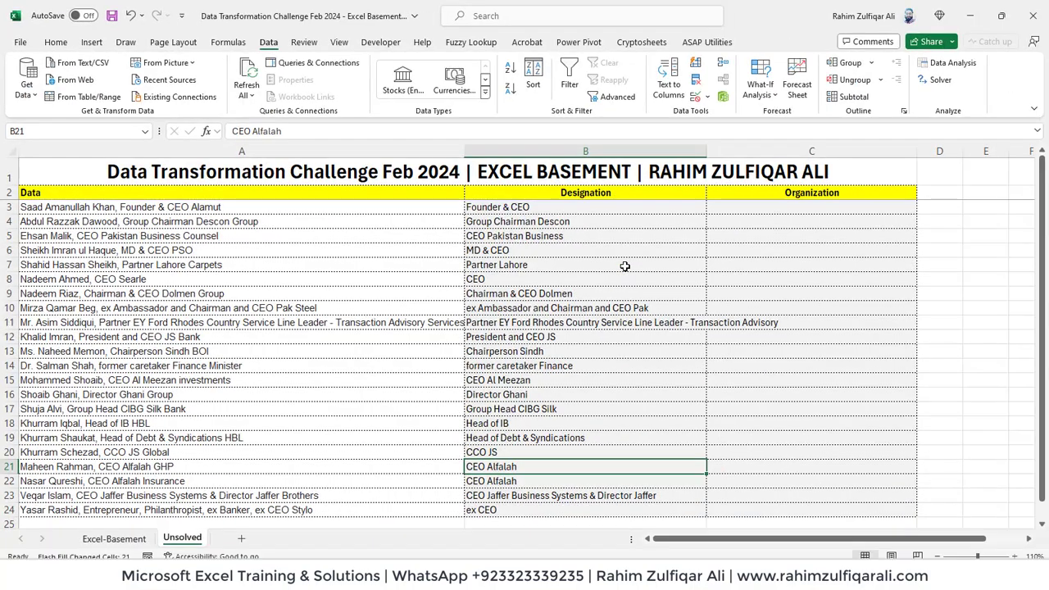
- Compare the source entries in the upper rows of column A with their filled designations in column B
{"action": "key", "text": "Left"}
{"action": "key", "text": "Up"}
{"action": "key", "text": "Up"}
{"action": "key", "text": "Up"}
{"action": "key", "text": "Up"}
{"action": "key", "text": "Up"}
{"action": "key", "text": "Up"}
{"action": "key", "text": "Up"}
{"action": "key", "text": "Up"}
{"action": "key", "text": "Up"}
{"action": "key", "text": "Up"}
{"action": "key", "text": "Up"}
{"action": "key", "text": "Up"}
{"action": "key", "text": "Up"}
{"action": "key", "text": "Up"}
{"action": "key", "text": "Up"}
{"action": "key", "text": "Up"}
{"action": "key", "text": "Up"}
{"action": "key", "text": "Up"}
{"action": "key", "text": "Up"}
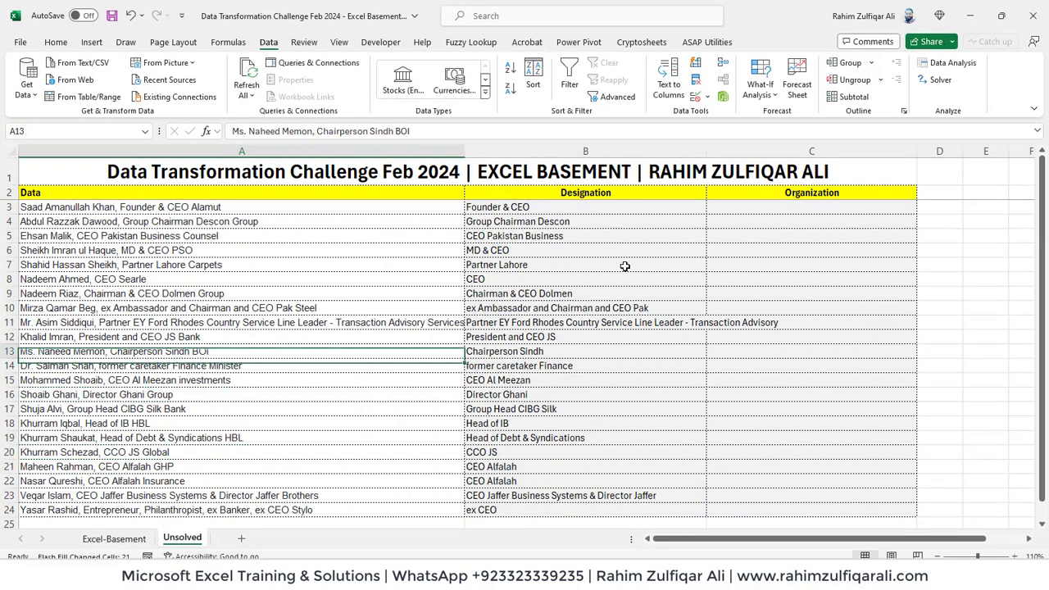
{"action": "key", "text": "Down"}
{"action": "key", "text": "Down"}
{"action": "key", "text": "Down"}
{"action": "key", "text": "Down"}
{"action": "key", "text": "Right"}
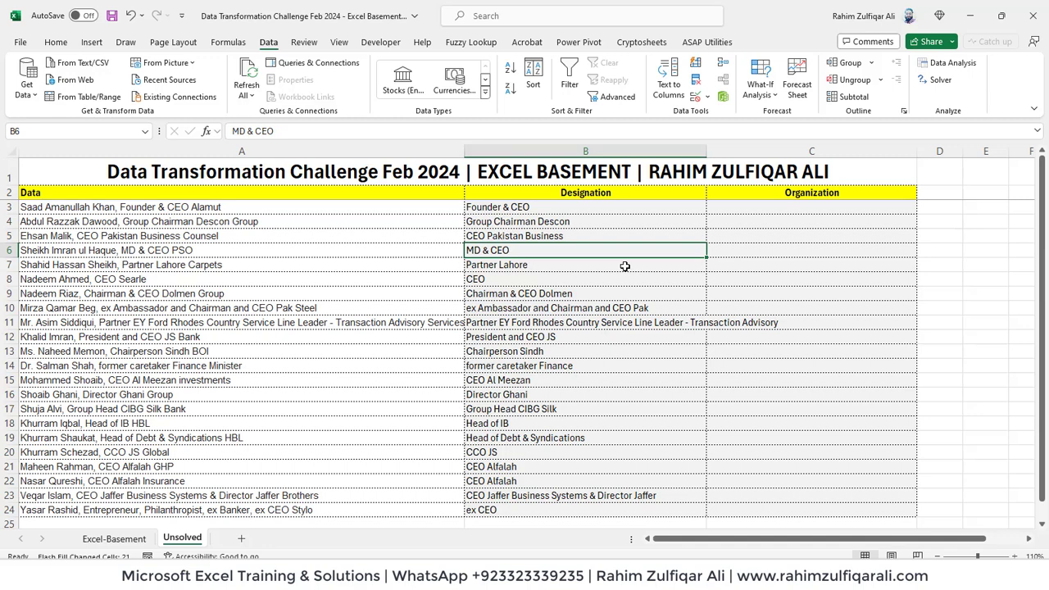
- Check the filled designations in column B row by row from row 6 to row 24 for leftover organization names
{"action": "key", "text": "Down"}
{"action": "key", "text": "Down"}
{"action": "key", "text": "Down"}
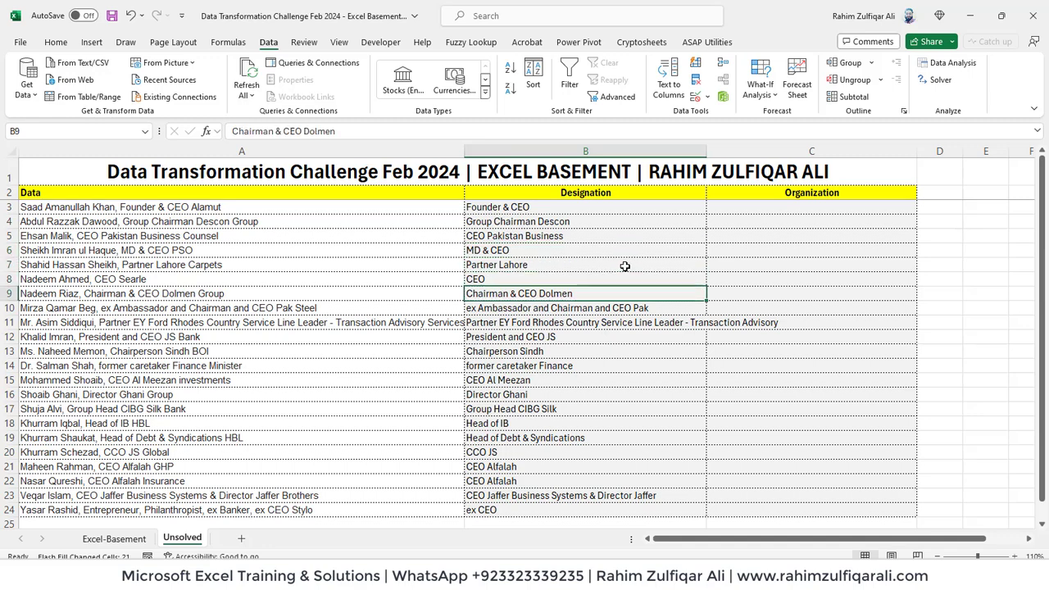
{"action": "key", "text": "Down"}
{"action": "key", "text": "Down"}
{"action": "key", "text": "Down"}
{"action": "key", "text": "Down"}
{"action": "key", "text": "Down"}
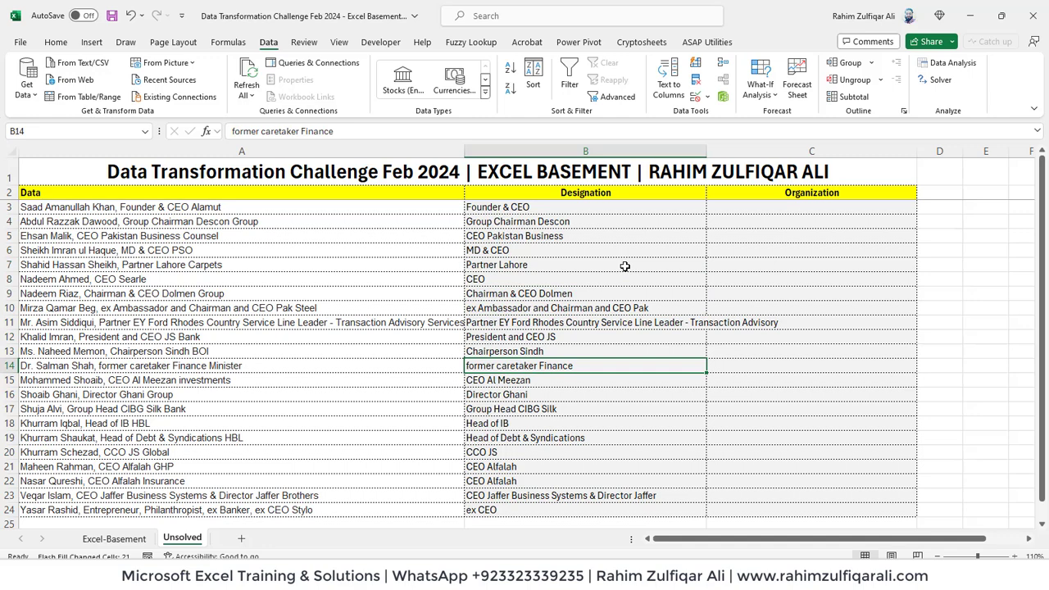
{"action": "key", "text": "Down"}
{"action": "key", "text": "Down"}
{"action": "key", "text": "Down"}
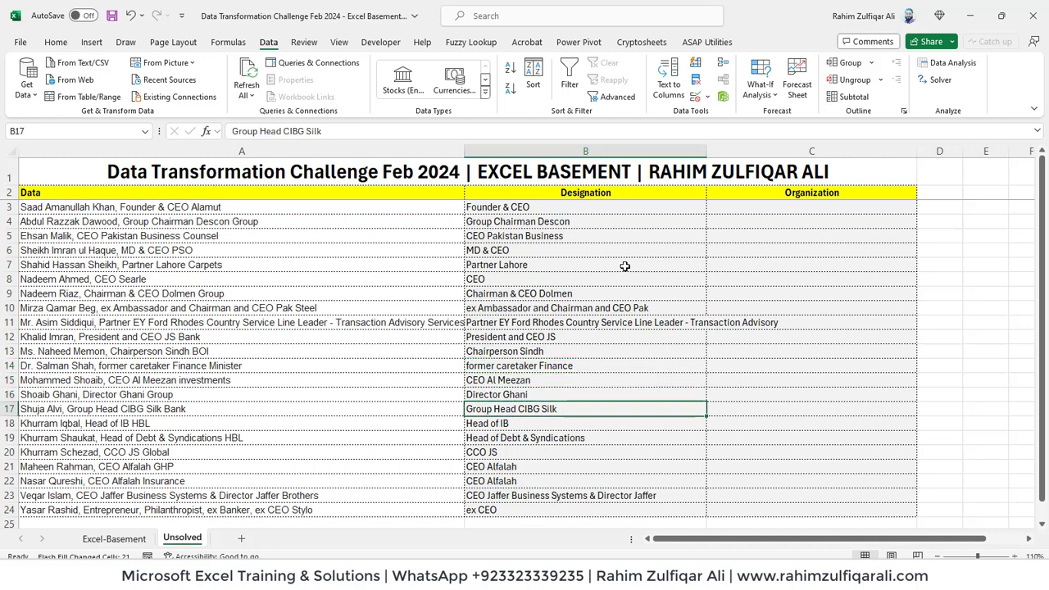
{"action": "key", "text": "Down"}
{"action": "key", "text": "Down"}
{"action": "key", "text": "Down"}
{"action": "key", "text": "Down"}
{"action": "key", "text": "Down"}
{"action": "key", "text": "Down"}
{"action": "key", "text": "Up"}
{"action": "key", "text": "Up"}
{"action": "key", "text": "Up"}
{"action": "key", "text": "Up"}
{"action": "key", "text": "Up"}
{"action": "key", "text": "Up"}
{"action": "key", "text": "Up"}
{"action": "key", "text": "Up"}
{"action": "key", "text": "Up"}
{"action": "key", "text": "Up"}
{"action": "key", "text": "Up"}
{"action": "key", "text": "Up"}
{"action": "key", "text": "Up"}
{"action": "key", "text": "Up"}
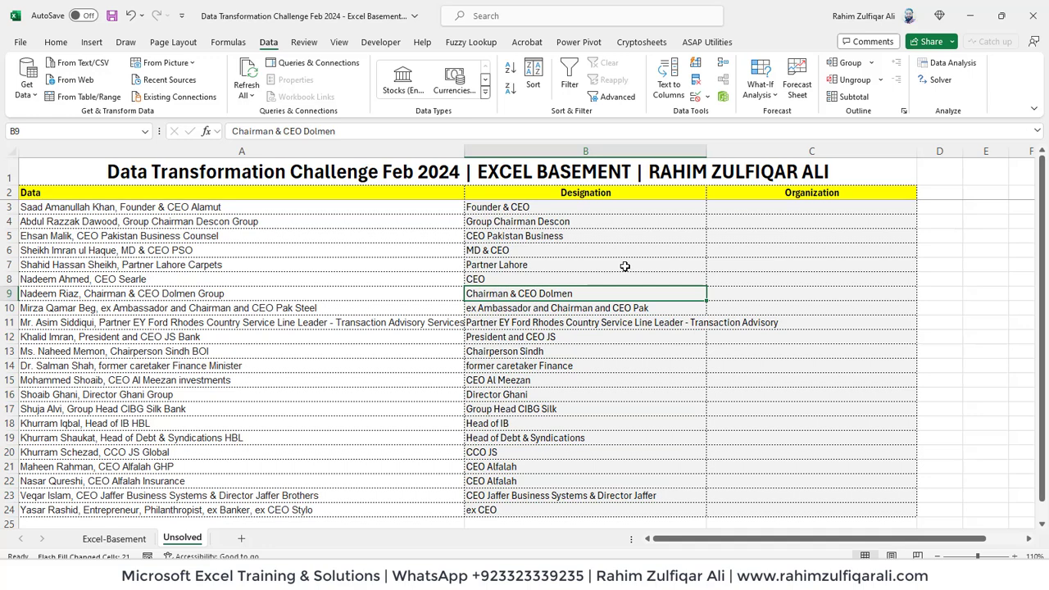
{"action": "key", "text": "Up"}
{"action": "key", "text": "Up"}
{"action": "key", "text": "Up"}
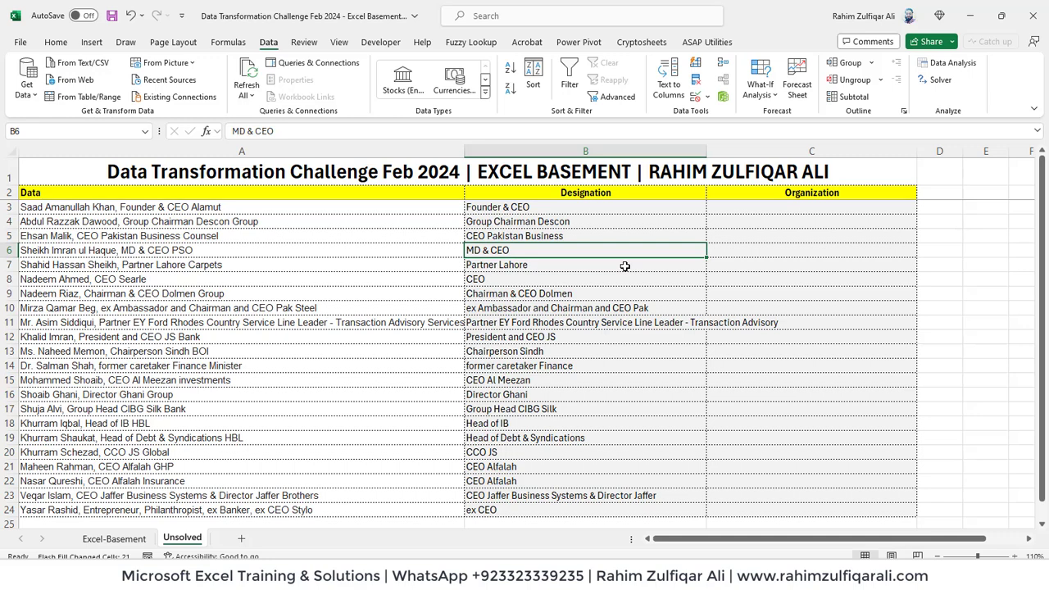
- Correct the designation in B5 to "CEO" by removing the organization words
{"action": "key", "text": "Up"}
{"action": "key", "text": "Left"}
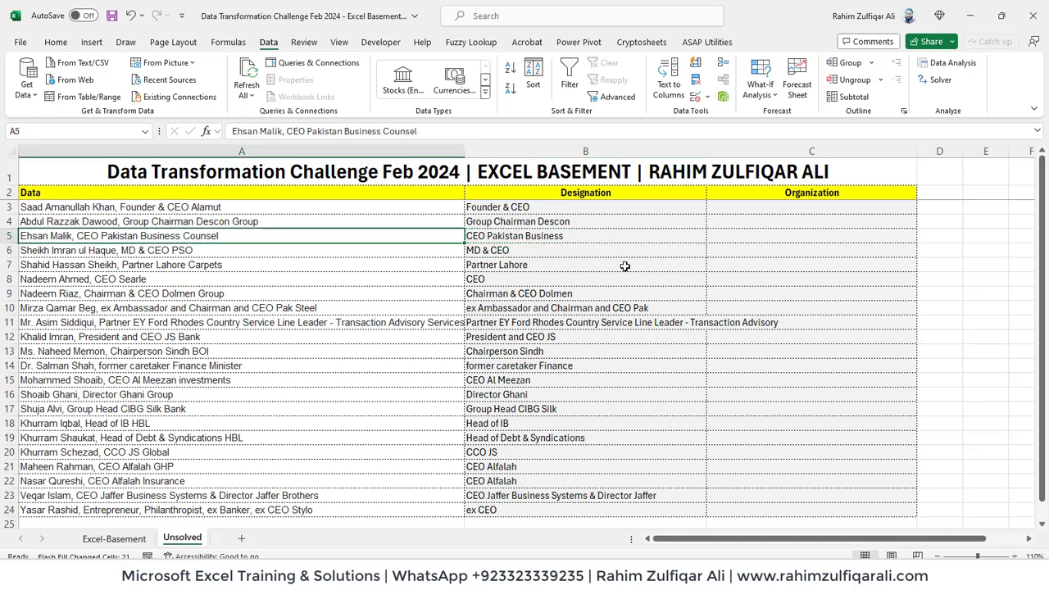
{"action": "key", "text": "Right"}
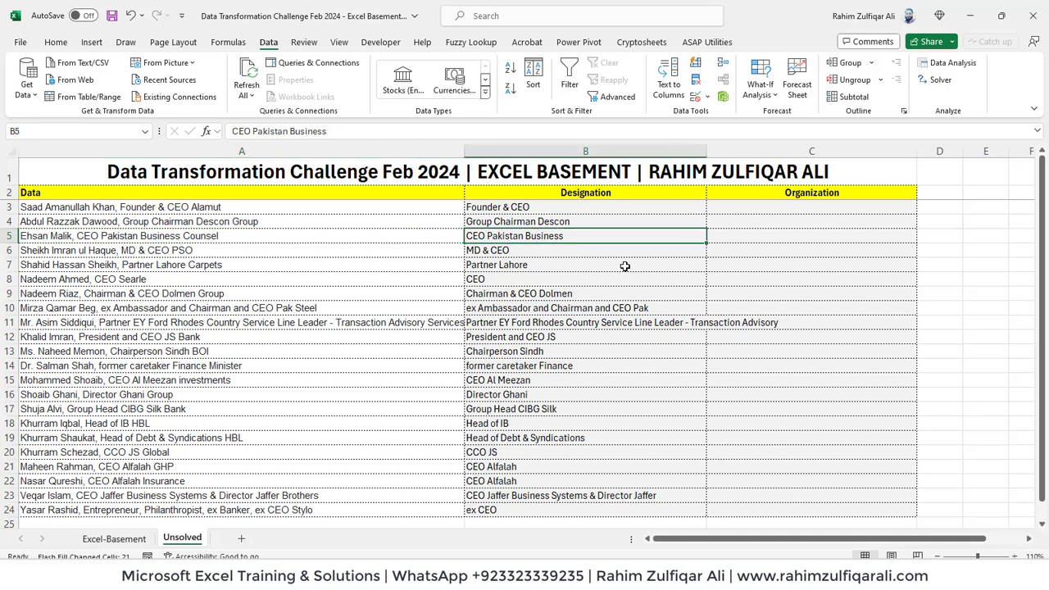
{"action": "key", "text": "F2"}
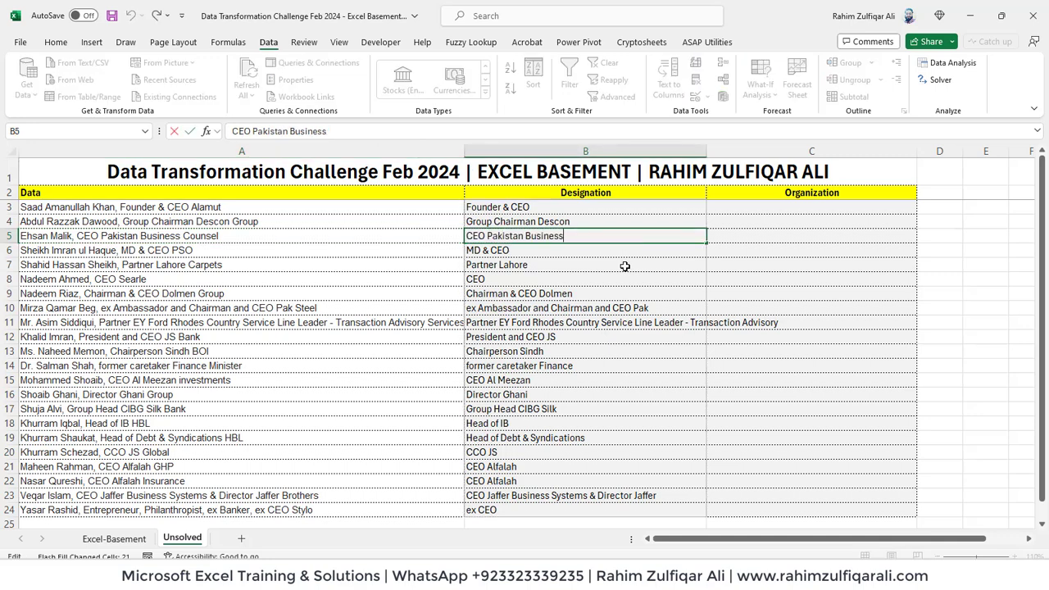
{"action": "key", "text": "BackSpace"}
{"action": "key", "text": "BackSpace"}
{"action": "key", "text": "BackSpace"}
{"action": "key", "text": "BackSpace"}
{"action": "key", "text": "BackSpace"}
{"action": "key", "text": "BackSpace"}
{"action": "key", "text": "BackSpace"}
{"action": "key", "text": "BackSpace"}
{"action": "key", "text": "BackSpace"}
{"action": "key", "text": "BackSpace"}
{"action": "key", "text": "BackSpace"}
{"action": "key", "text": "BackSpace"}
{"action": "key", "text": "BackSpace"}
{"action": "key", "text": "BackSpace"}
{"action": "key", "text": "BackSpace"}
{"action": "key", "text": "BackSpace"}
{"action": "key", "text": "BackSpace"}
{"action": "key", "text": "BackSpace"}
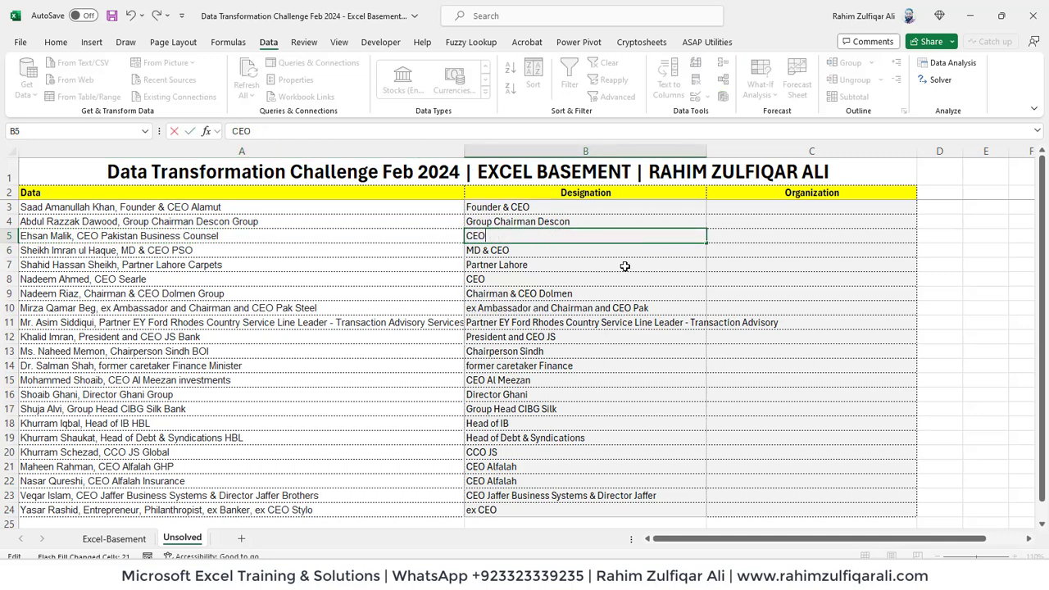
{"action": "key", "text": "Return"}
- Review the re-filled Designation column through row 24 and back up to the header
{"action": "key", "text": "Down"}
{"action": "key", "text": "Down"}
{"action": "key", "text": "Down"}
{"action": "key", "text": "Down"}
{"action": "key", "text": "Down"}
{"action": "key", "text": "Down"}
{"action": "key", "text": "Down"}
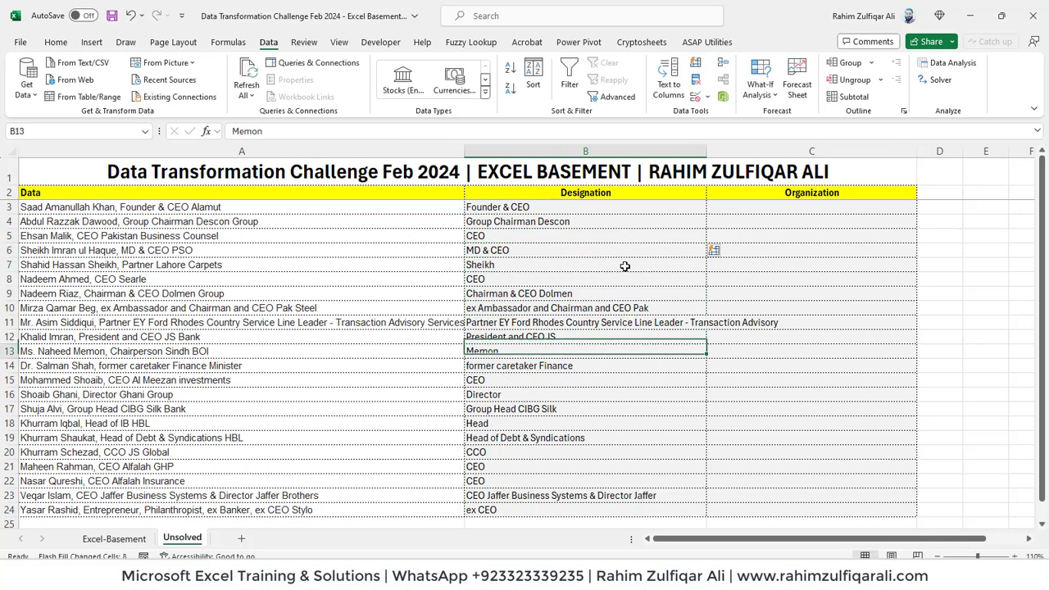
{"action": "key", "text": "Down"}
{"action": "key", "text": "Down"}
{"action": "key", "text": "Down"}
{"action": "key", "text": "Down"}
{"action": "key", "text": "Down"}
{"action": "key", "text": "Down"}
{"action": "key", "text": "Down"}
{"action": "key", "text": "Down"}
{"action": "key", "text": "Down"}
{"action": "key", "text": "Down"}
{"action": "key", "text": "Down"}
{"action": "key", "text": "Down"}
{"action": "key", "text": "Up"}
{"action": "key", "text": "Up"}
{"action": "key", "text": "Up"}
{"action": "key", "text": "Up"}
{"action": "key", "text": "Up"}
{"action": "key", "text": "Up"}
{"action": "key", "text": "Up"}
{"action": "key", "text": "Up"}
{"action": "key", "text": "Up"}
{"action": "key", "text": "Up"}
{"action": "key", "text": "Up"}
{"action": "key", "text": "Up"}
{"action": "key", "text": "Up"}
{"action": "key", "text": "Up"}
{"action": "key", "text": "Up"}
{"action": "key", "text": "Up"}
{"action": "key", "text": "Up"}
{"action": "key", "text": "Up"}
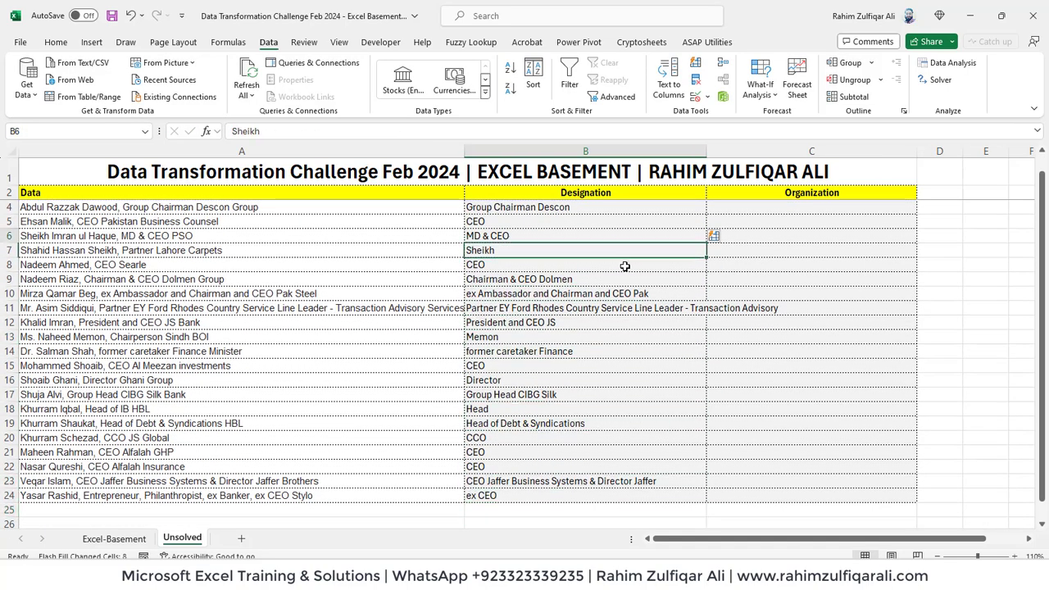
{"action": "key", "text": "Up"}
{"action": "key", "text": "Up"}
{"action": "key", "text": "Up"}
{"action": "key", "text": "Up"}
- Check the designations in rows 3 to 13 for wrong values against the entries in column A
{"action": "key", "text": "Down"}
{"action": "key", "text": "Down"}
{"action": "key", "text": "Down"}
{"action": "key", "text": "Down"}
{"action": "key", "text": "Down"}
{"action": "key", "text": "Down"}
{"action": "key", "text": "Down"}
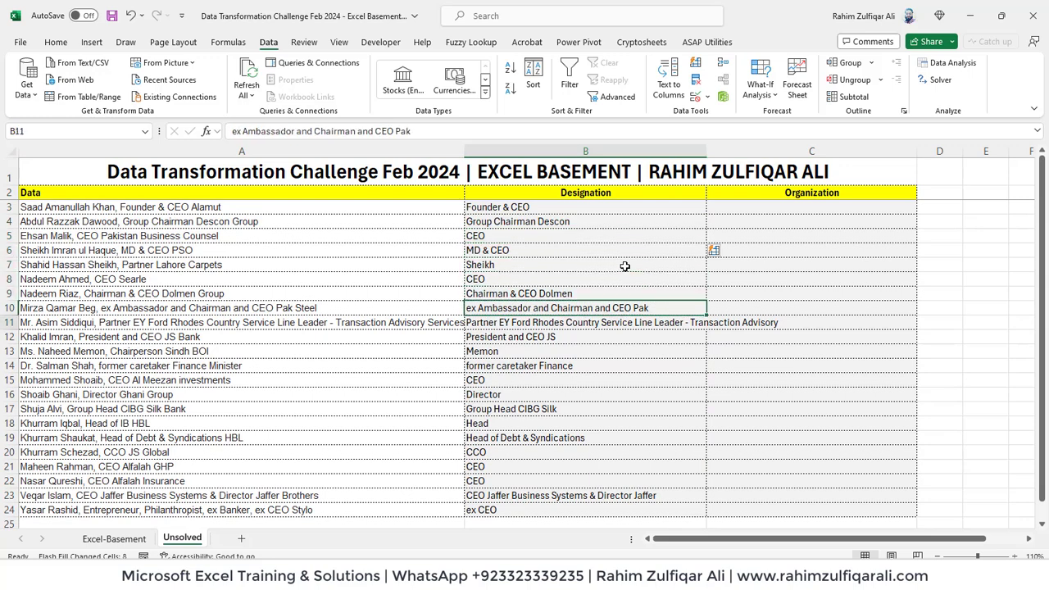
{"action": "key", "text": "Down"}
{"action": "key", "text": "Down"}
{"action": "key", "text": "Down"}
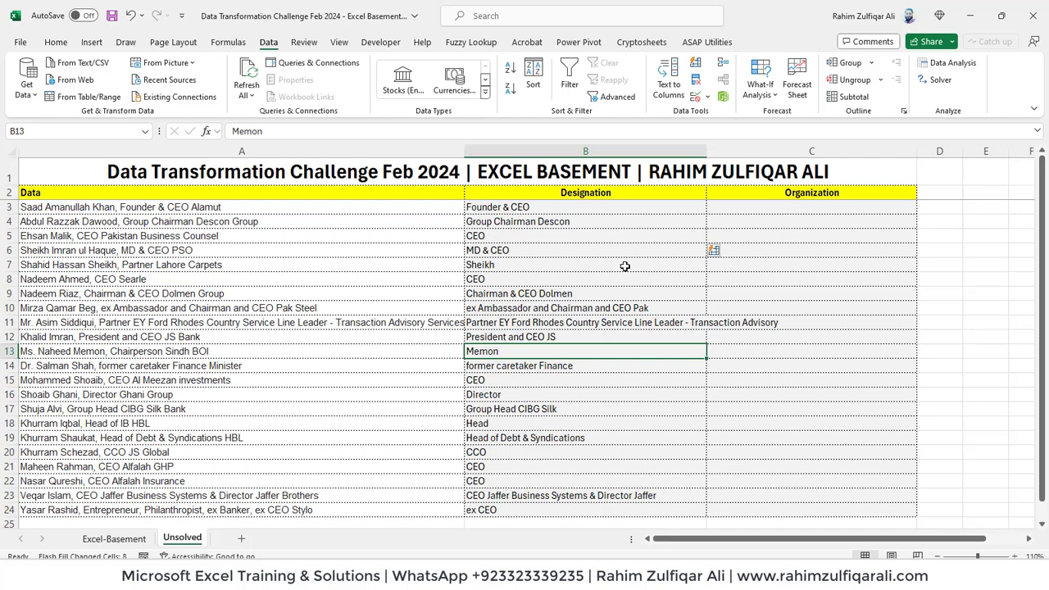
- On the Excel-Basement sheet, examine the source data in column A from the header down to row 24
{"action": "key", "text": "ctrl+Page_Up"}
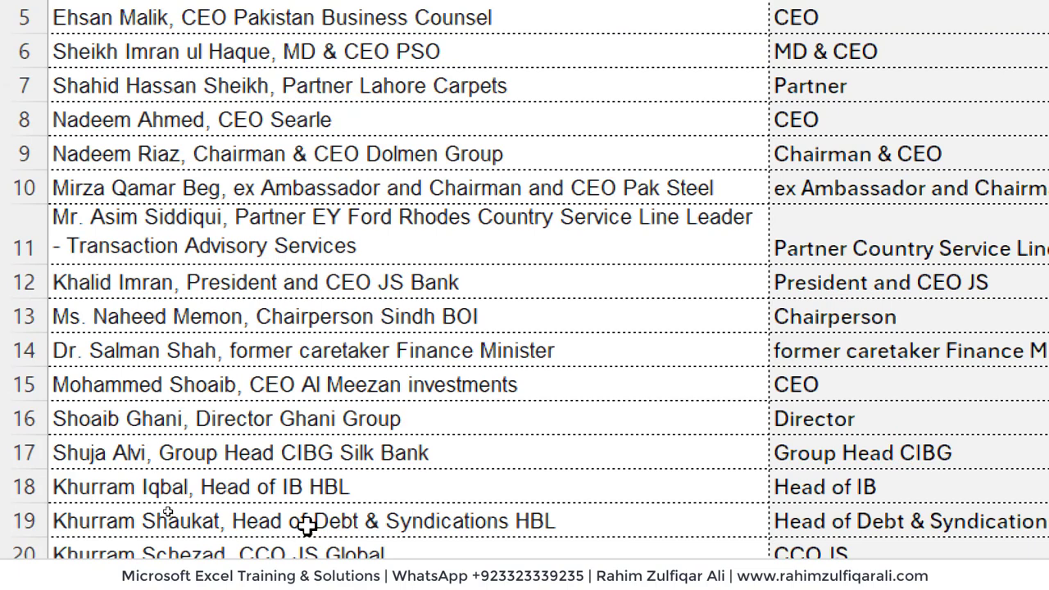
{"action": "left_click", "coordinate": [415, 543]}
{"action": "left_click", "coordinate": [476, 193]}
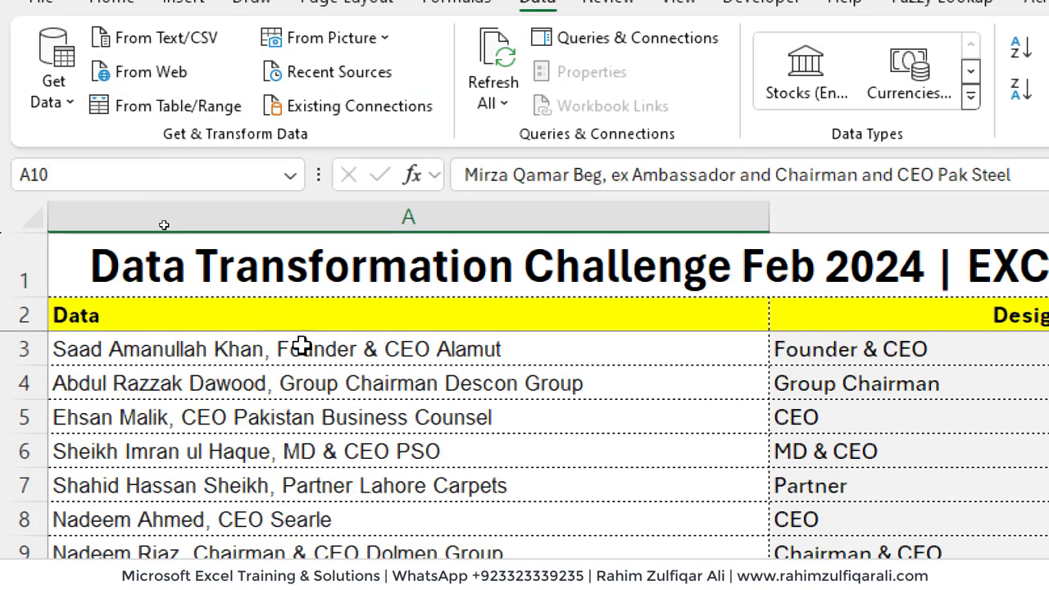
{"action": "left_click", "coordinate": [434, 30]}
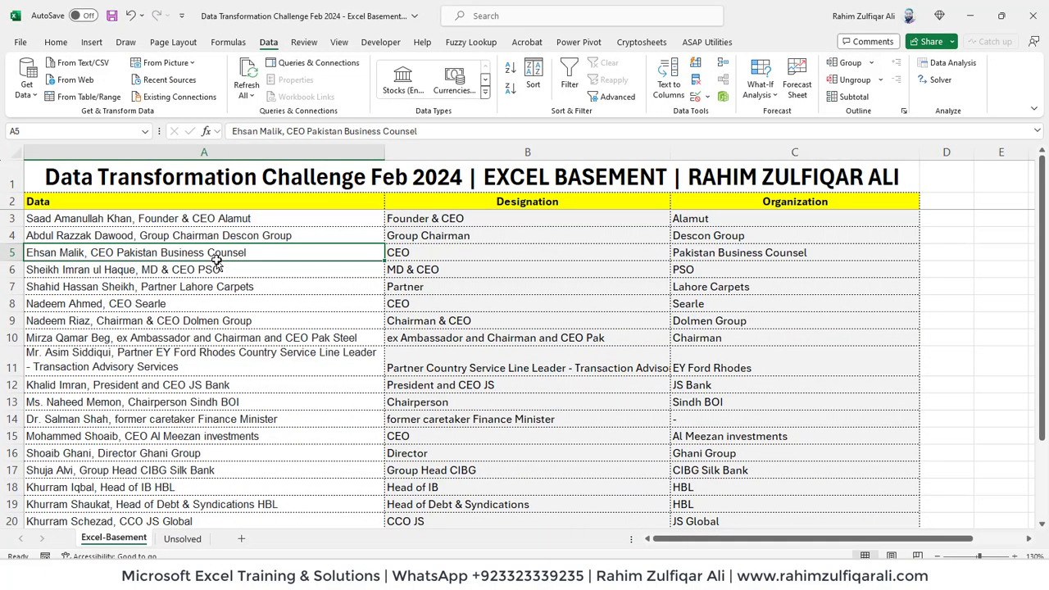
{"action": "key", "text": "Up"}
{"action": "key", "text": "Up"}
{"action": "key", "text": "Up"}
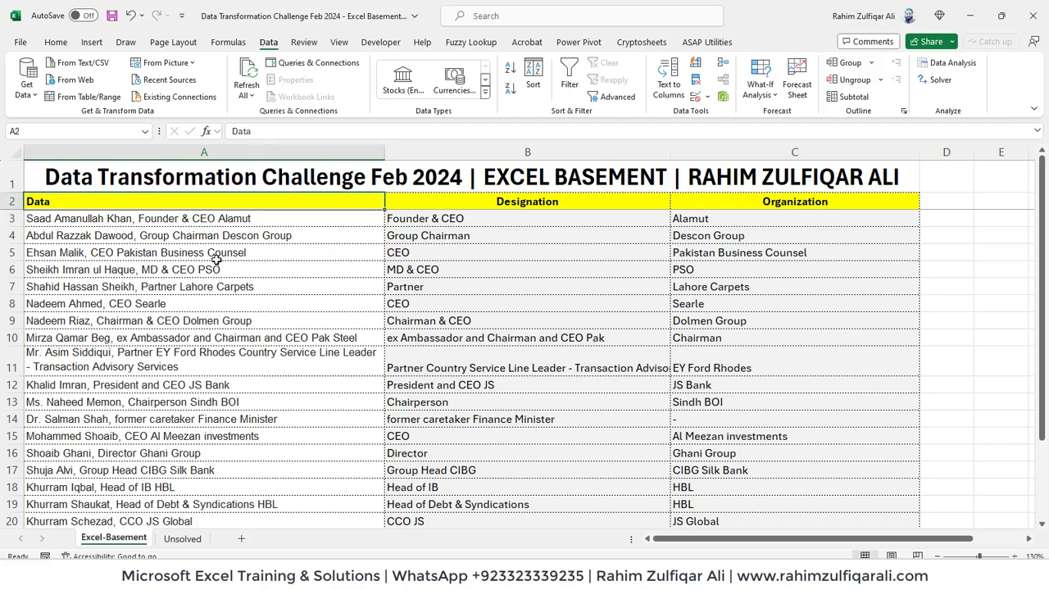
{"action": "key", "text": "ctrl+shift+Down"}
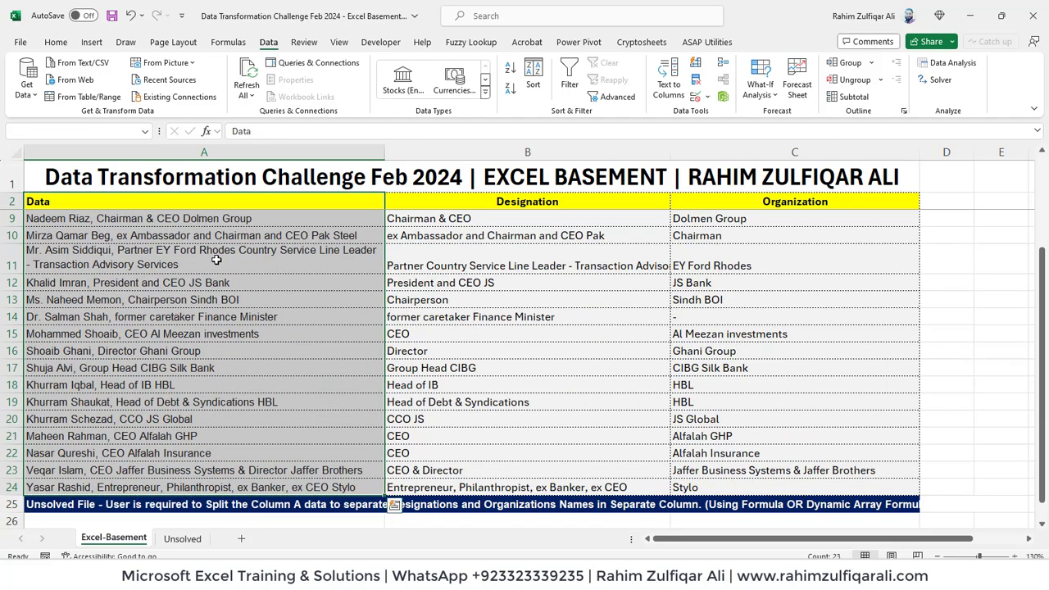
{"action": "key", "text": "ctrl+Home"}
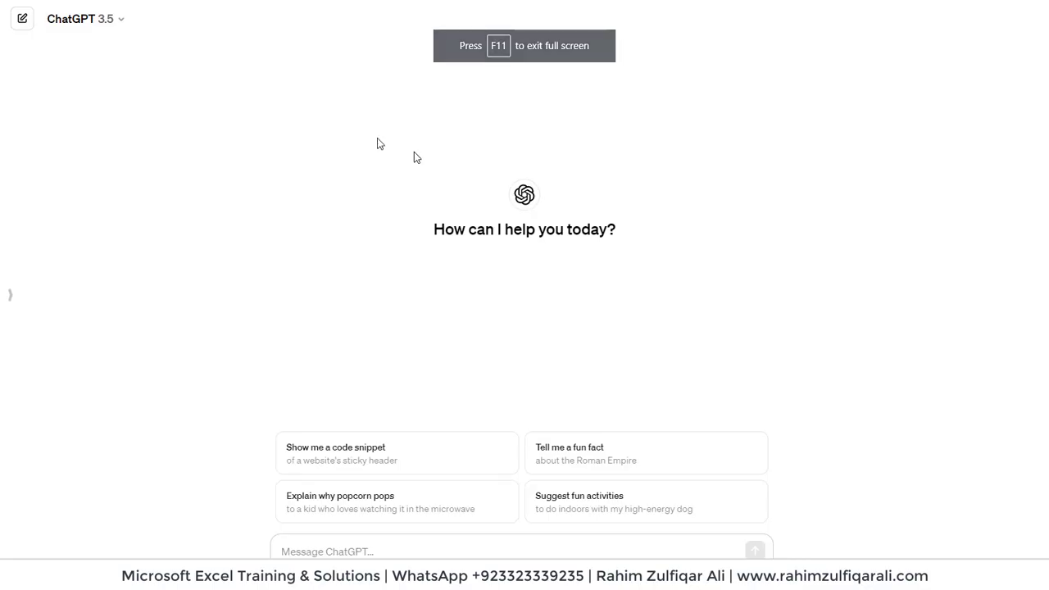
- In ChatGPT, write the prompt "Based on below data give me designation and organisation separately in a table:" and add a new line
{"action": "left_click", "coordinate": [123, 25]}
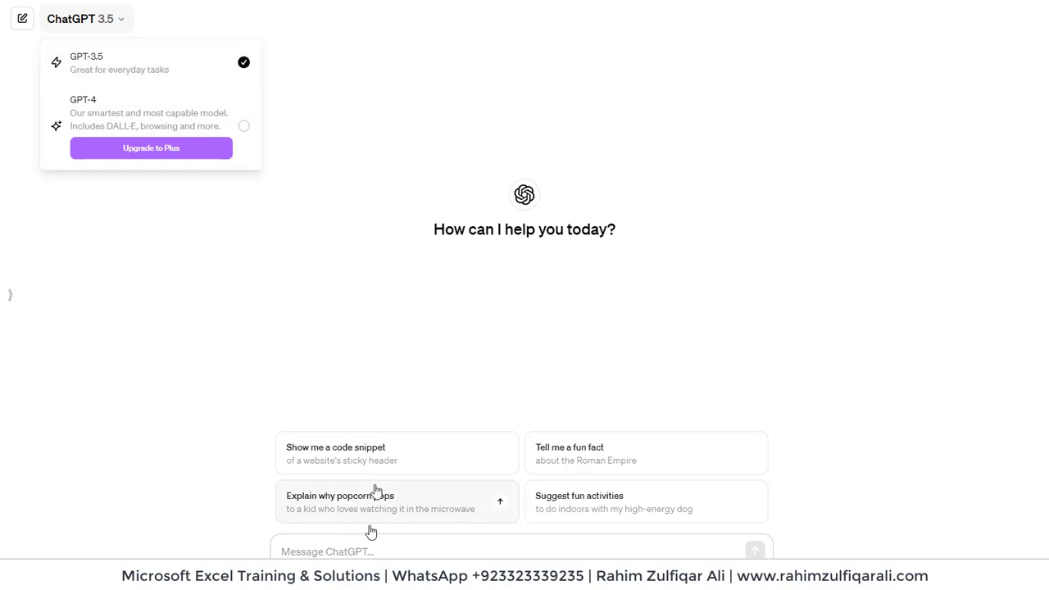
{"action": "left_click", "coordinate": [397, 555]}
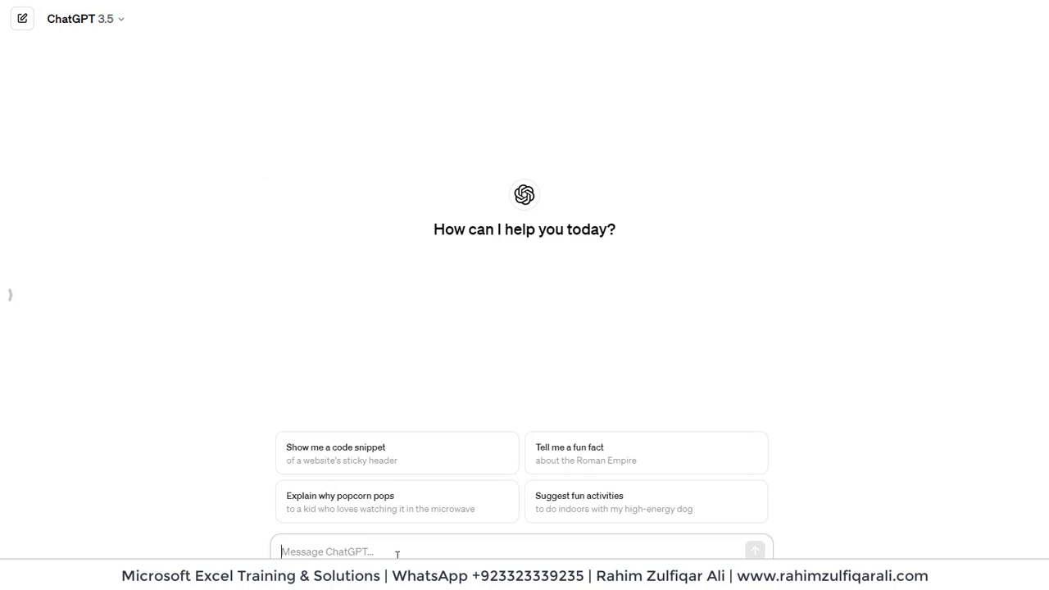
{"action": "type", "text": "Based on below data give me designation and organisation separately in a table."}
{"action": "key", "text": "shift+Return"}
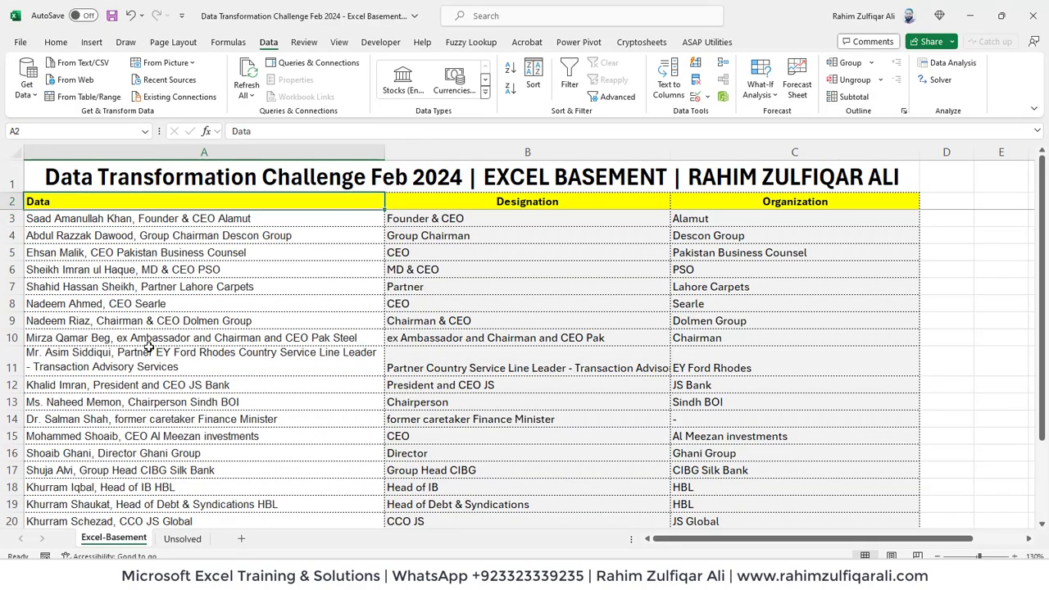
- Switch to Excel and copy the source entries in A3:A24 of the Excel-Basement sheet
{"action": "left_click", "coordinate": [147, 201]}
{"action": "key", "text": "ctrl+shift+Down"}
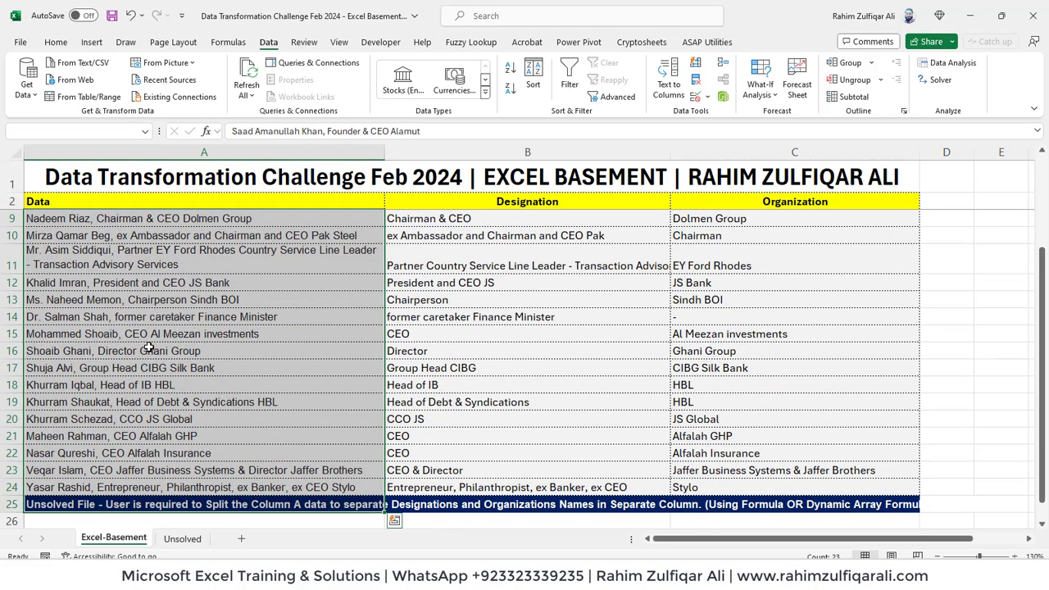
{"action": "key", "text": "shift+Up"}
{"action": "key", "text": "ctrl+c"}
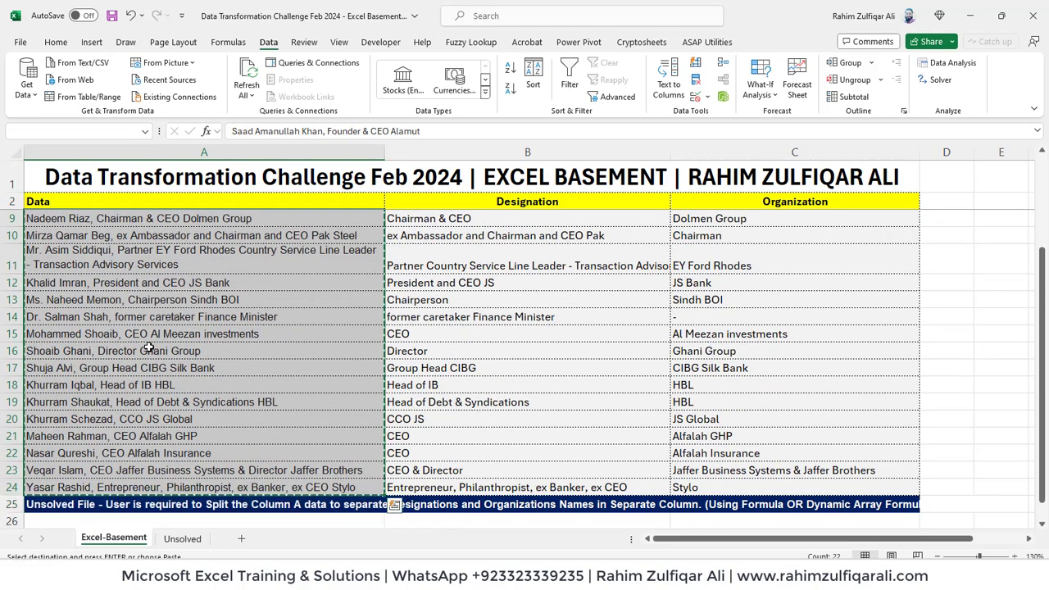
- Switch to ChatGPT, paste the copied entries below the prompt text and send the message
{"action": "key", "text": "alt+Tab"}
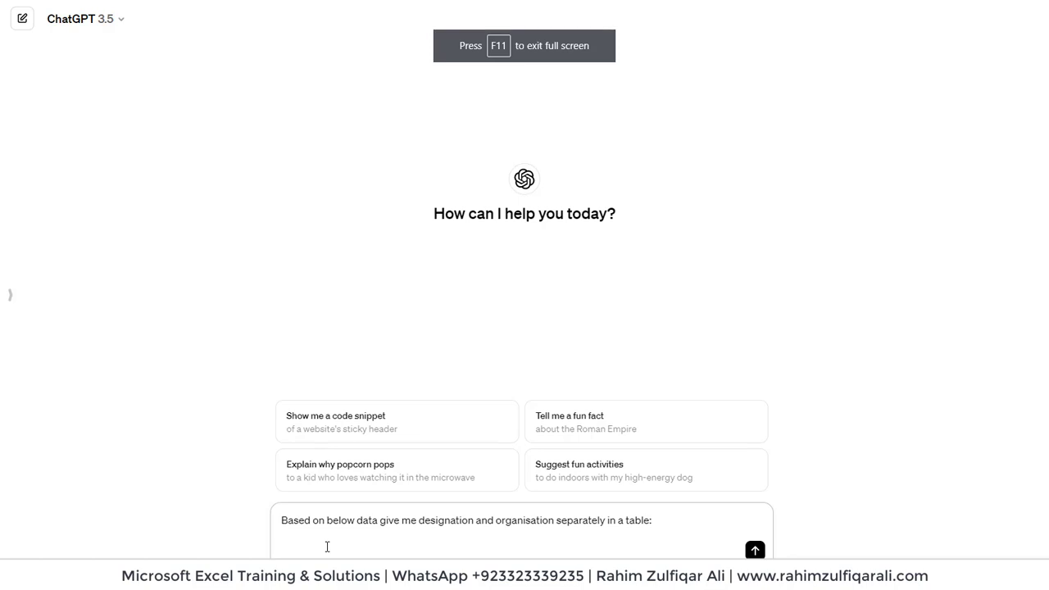
{"action": "key", "text": "ctrl+v"}
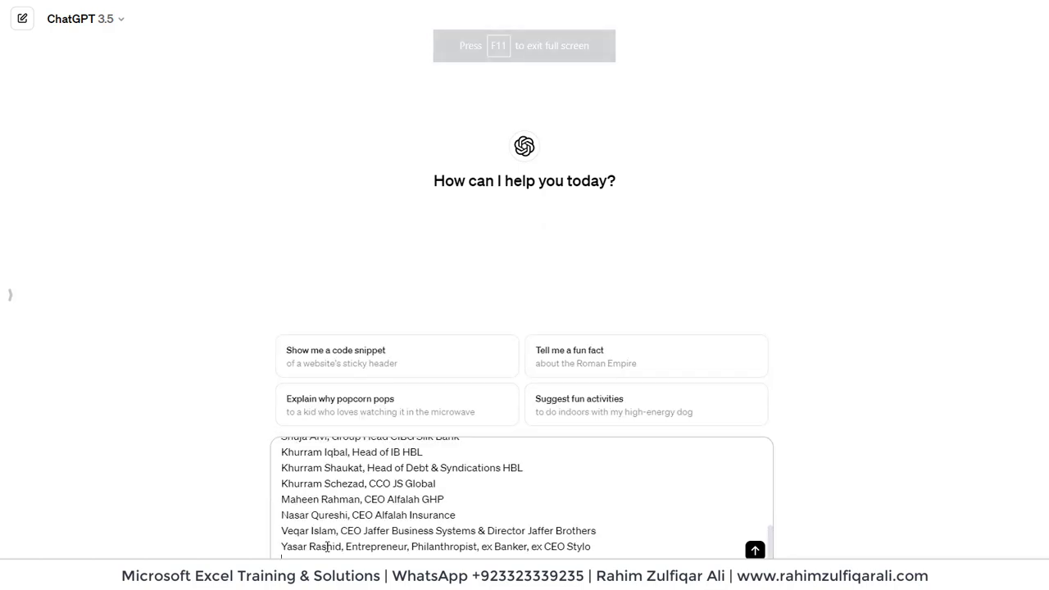
{"action": "key", "text": "Return"}
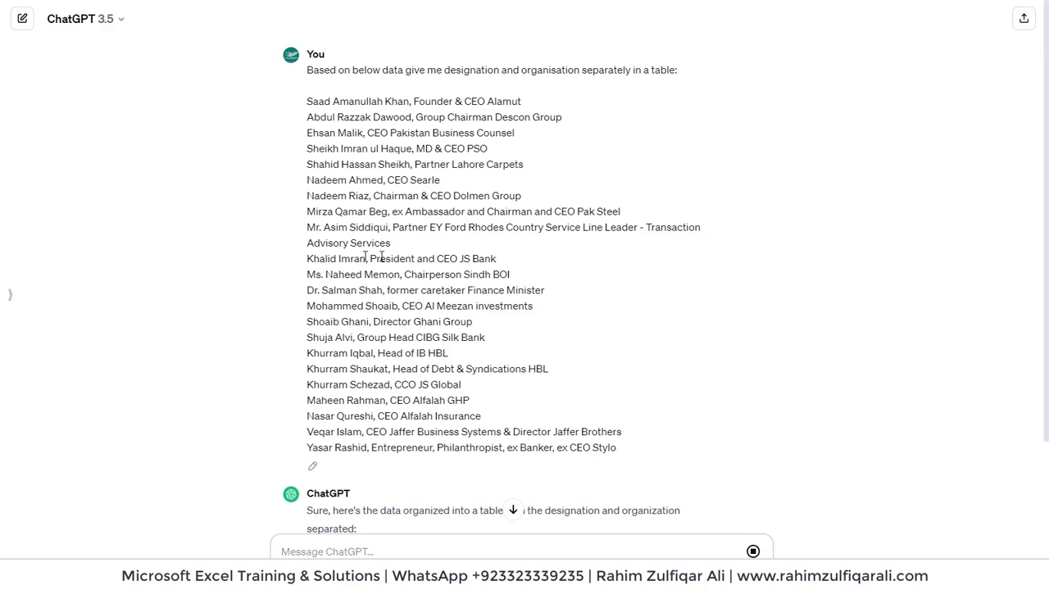
- Review the generated Person, Designation and Organization table against the submitted entries
{"action": "scroll", "coordinate": [392, 318], "scroll_direction": "down", "scroll_amount": 1}
{"action": "scroll", "coordinate": [392, 318], "scroll_direction": "down", "scroll_amount": 5}
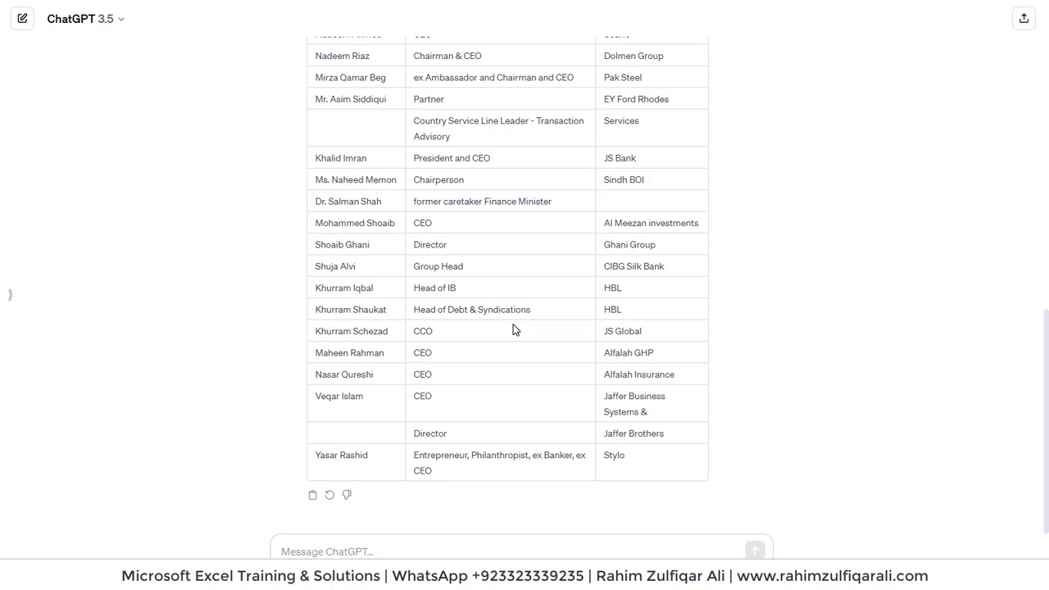
{"action": "scroll", "coordinate": [463, 292], "scroll_direction": "up", "scroll_amount": 3}
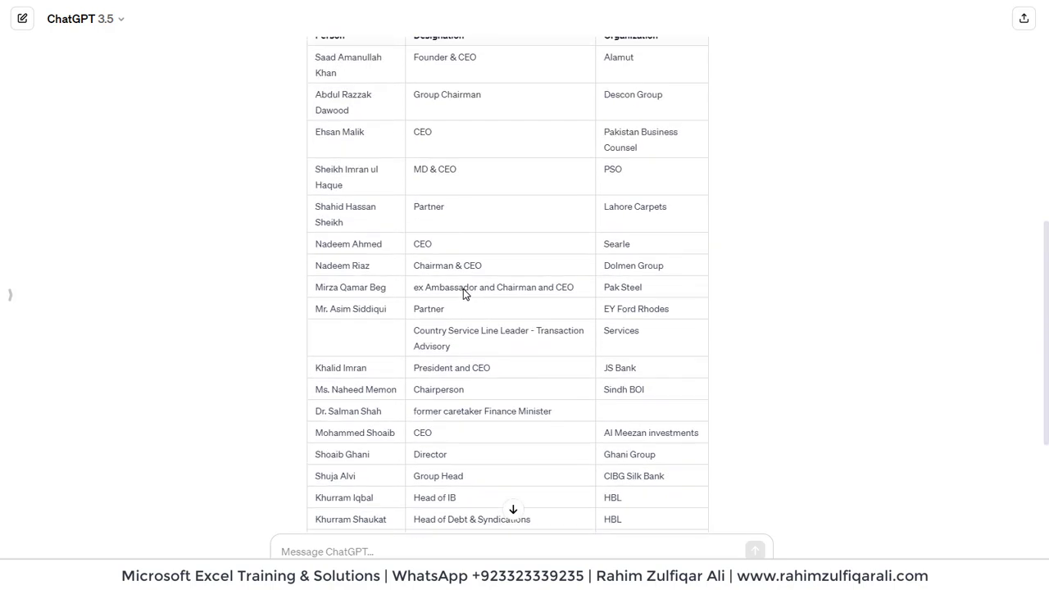
{"action": "scroll", "coordinate": [464, 289], "scroll_direction": "up", "scroll_amount": 4}
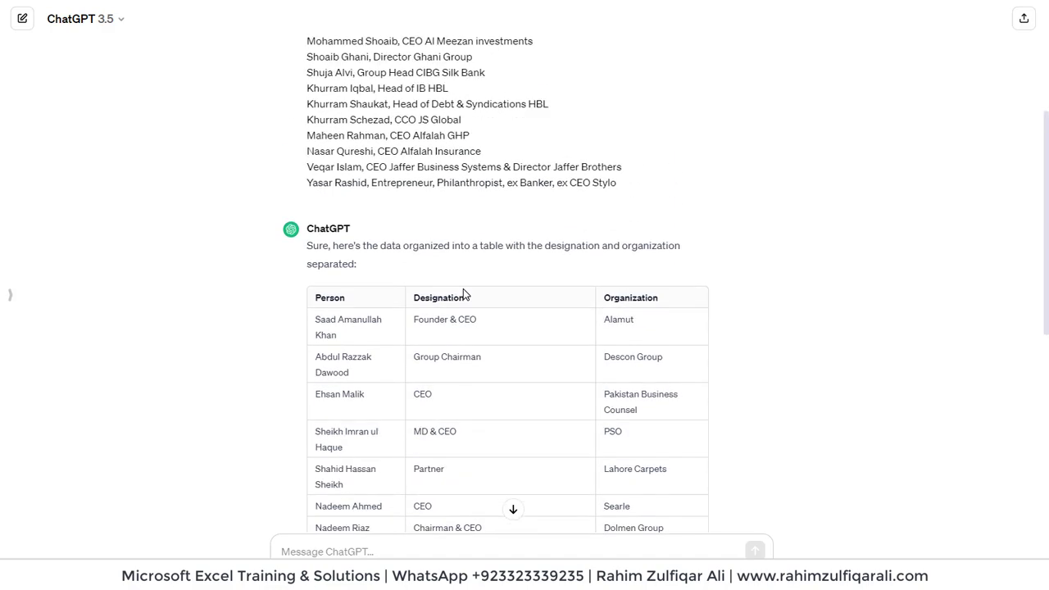
{"action": "scroll", "coordinate": [463, 294], "scroll_direction": "up", "scroll_amount": 4}
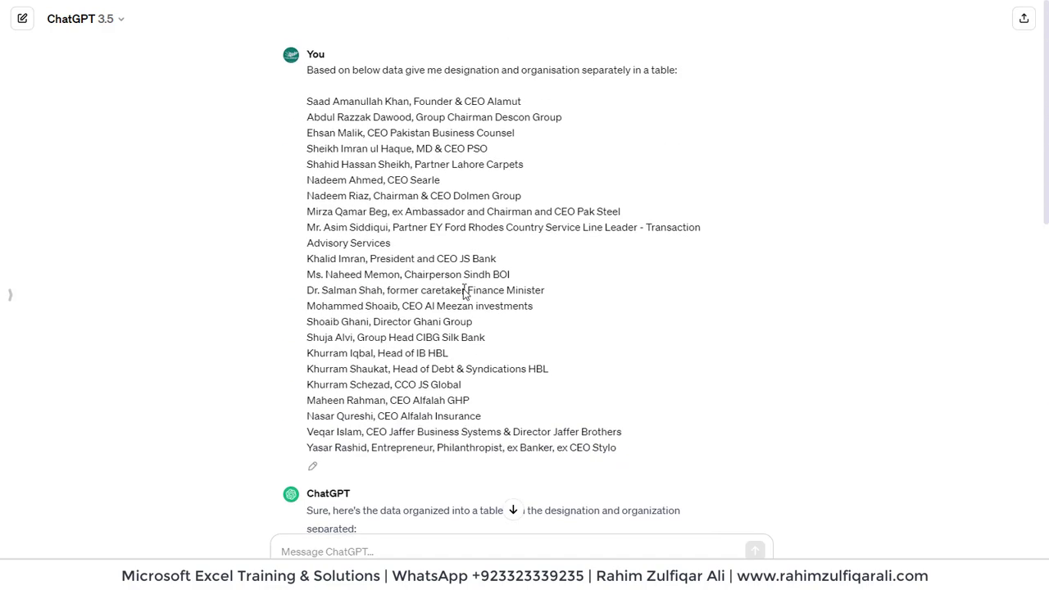
{"action": "scroll", "coordinate": [464, 293], "scroll_direction": "down", "scroll_amount": 10}
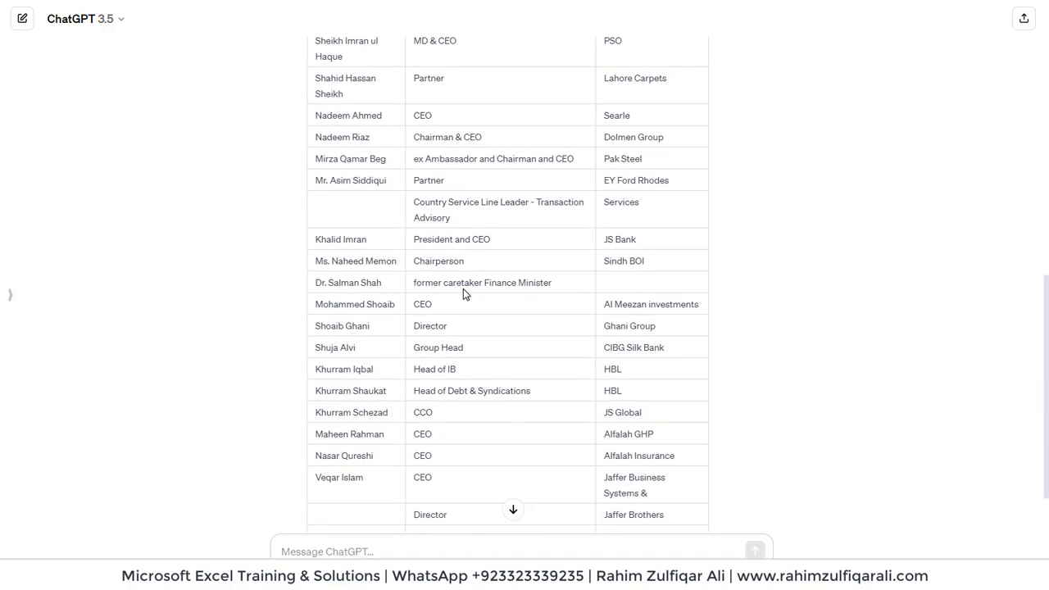
{"action": "scroll", "coordinate": [464, 291], "scroll_direction": "down", "scroll_amount": 1}
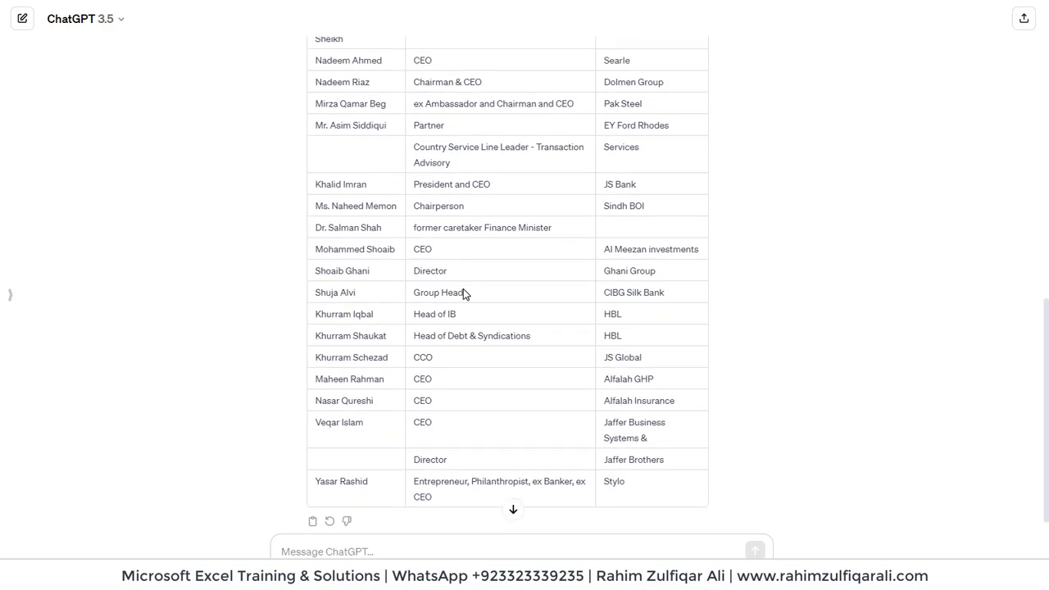
- Look through the Designation and Organization columns of ChatGPT's table from the first row to the last
{"action": "scroll", "coordinate": [464, 293], "scroll_direction": "up", "scroll_amount": 4}
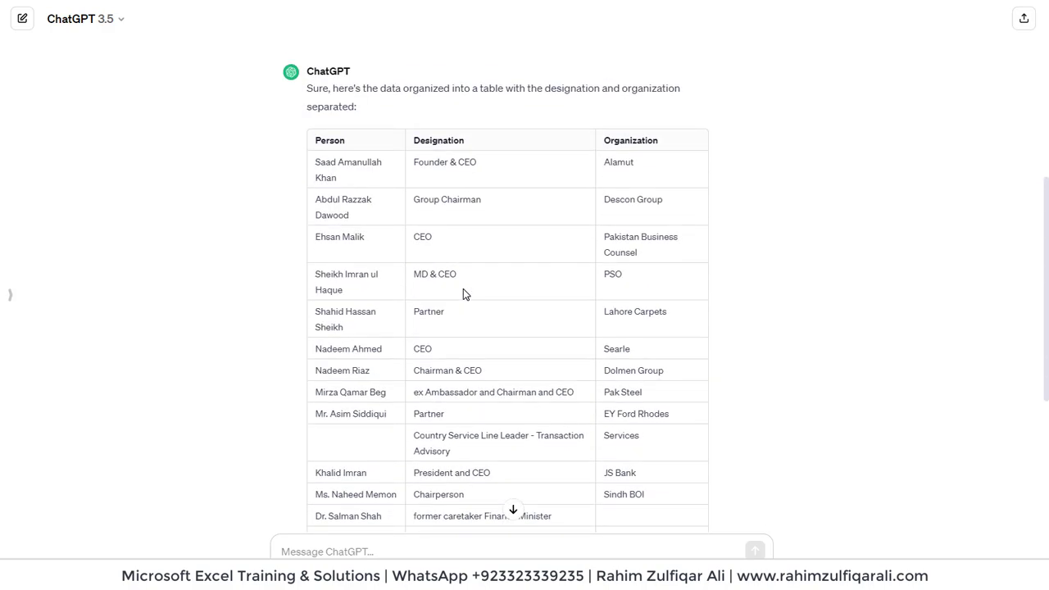
{"action": "scroll", "coordinate": [463, 291], "scroll_direction": "down", "scroll_amount": 5}
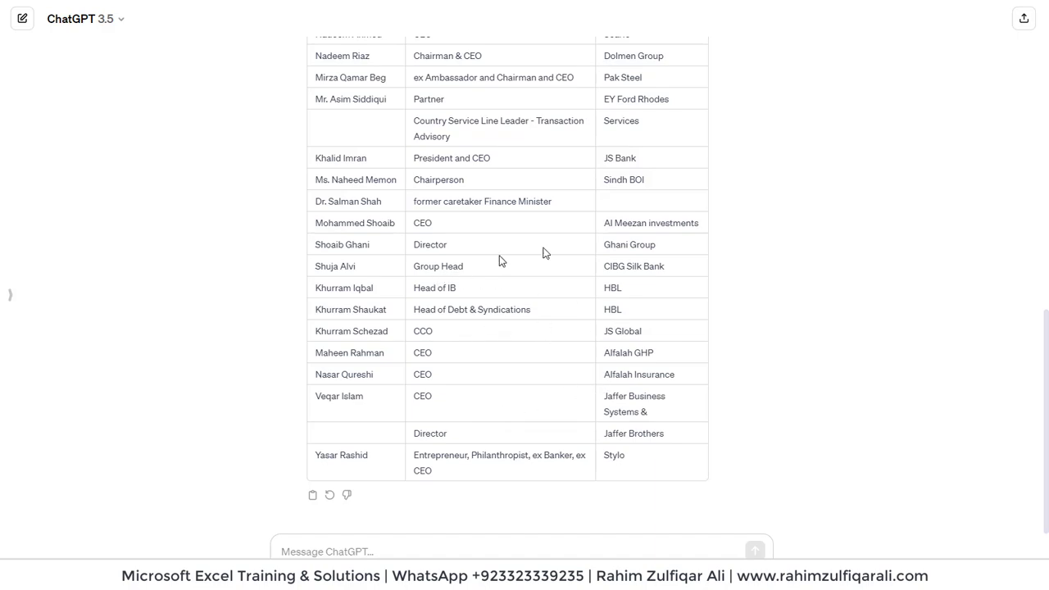
{"action": "scroll", "coordinate": [629, 177], "scroll_direction": "up", "scroll_amount": 3}
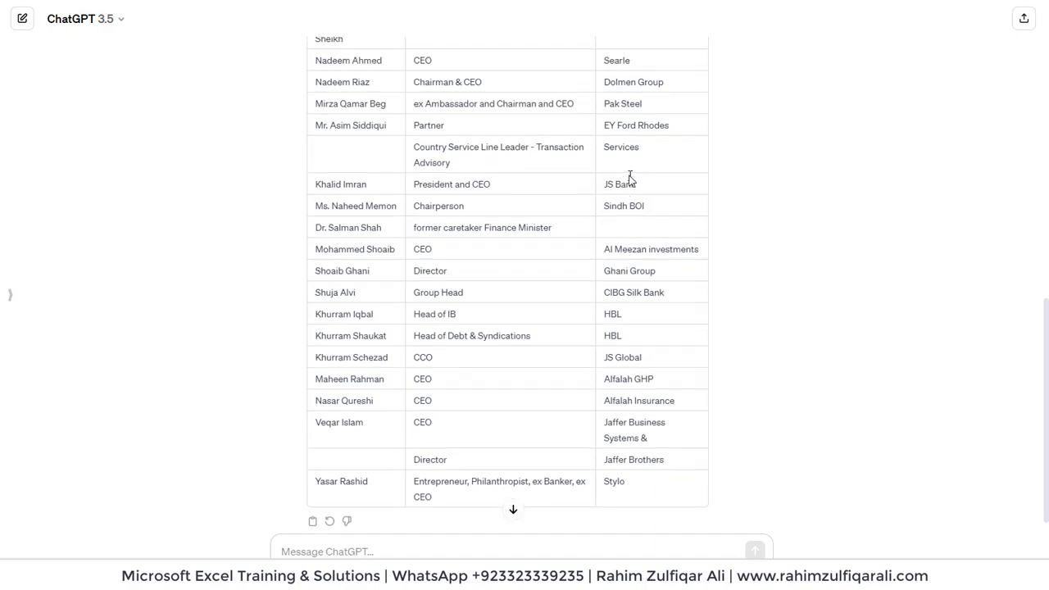
{"action": "scroll", "coordinate": [629, 180], "scroll_direction": "up", "scroll_amount": 2}
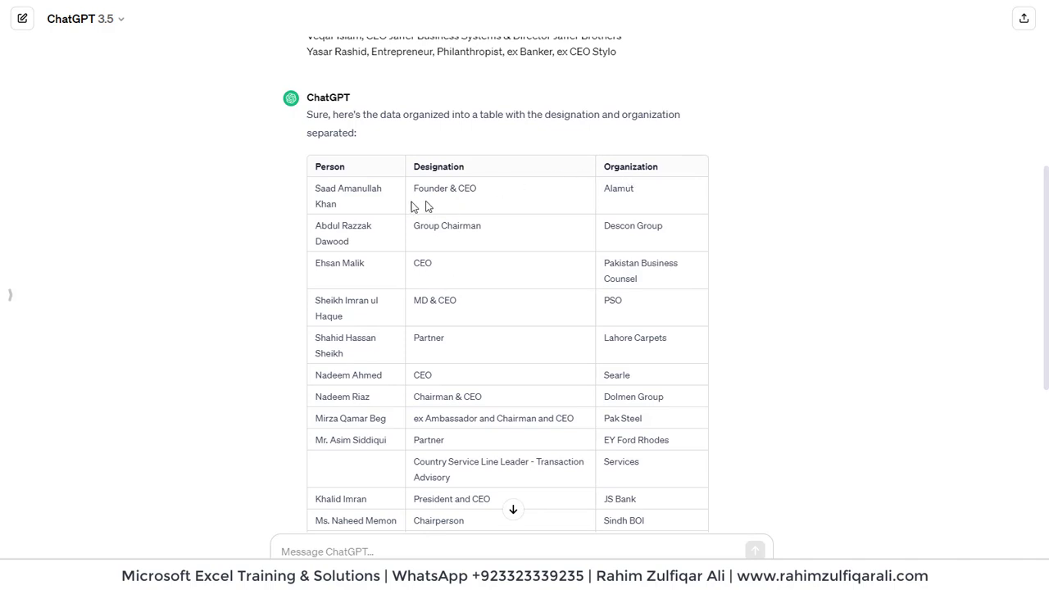
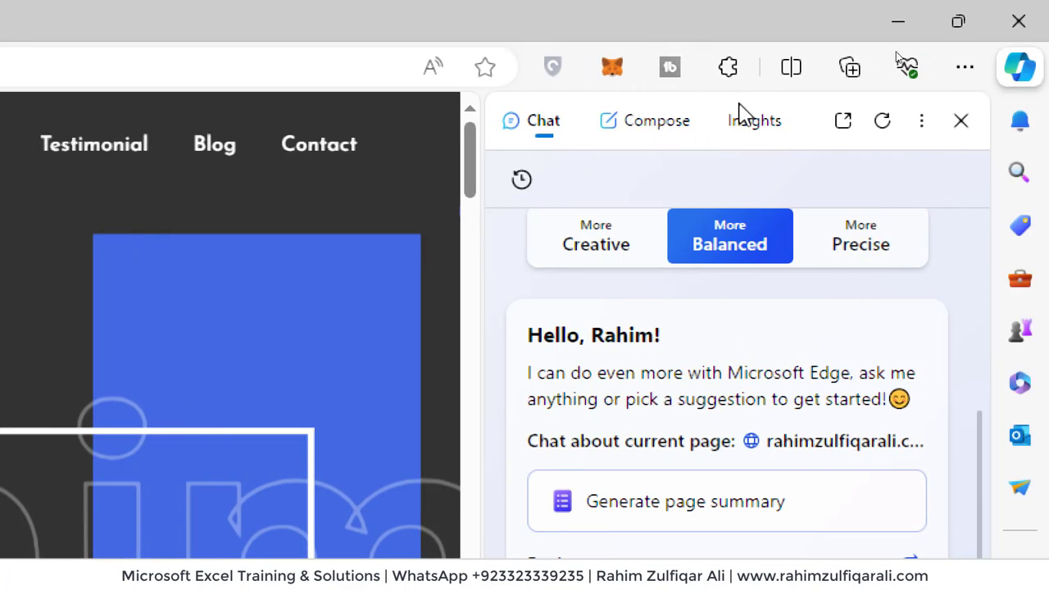
- In the Edge Copilot chat, write the prompt "Based on below data give me designation and organisation separately in a table:" and add two line breaks
{"action": "left_click", "coordinate": [661, 141]}
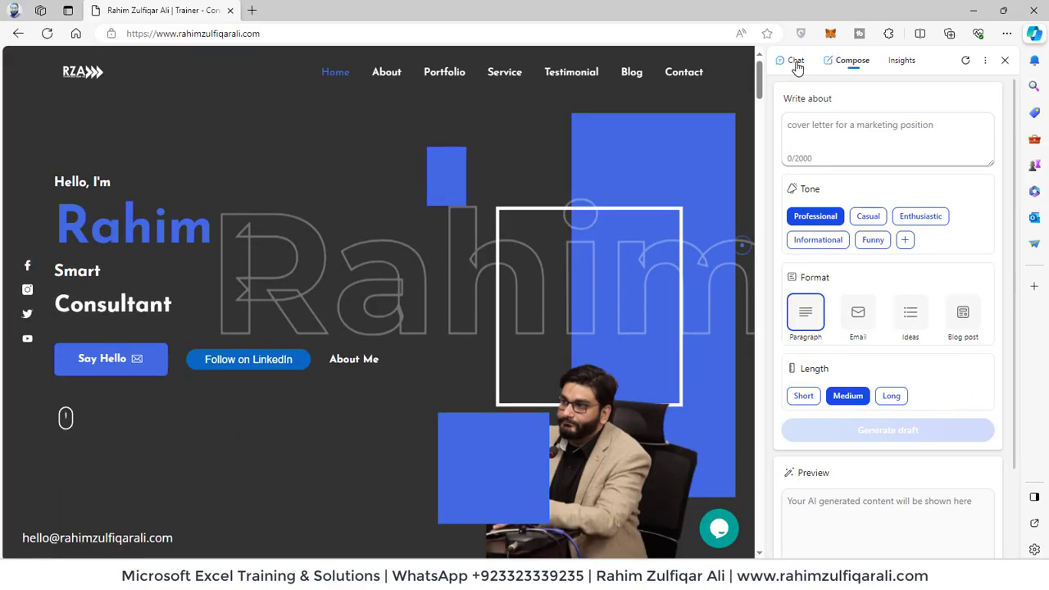
{"action": "left_click", "coordinate": [796, 61]}
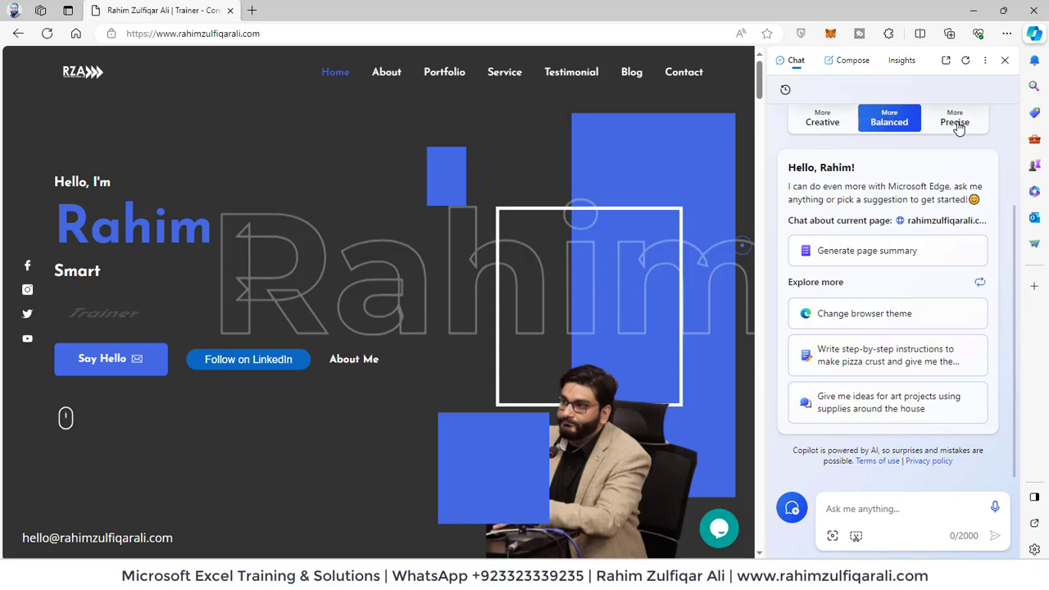
{"action": "left_click", "coordinate": [857, 509]}
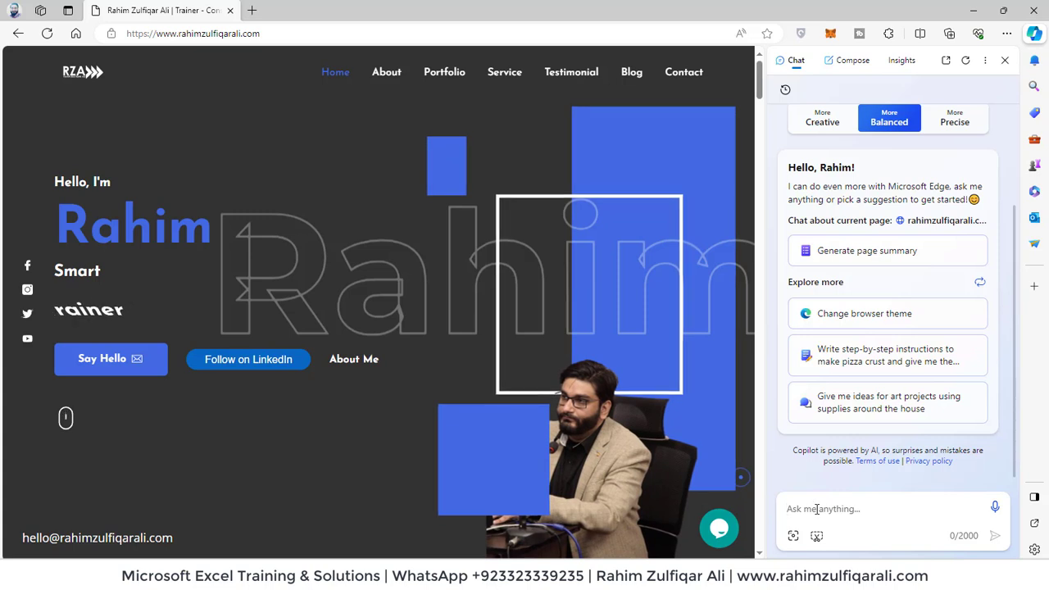
{"action": "type", "text": "Based on below data give me designation and organisation separately in a table"}
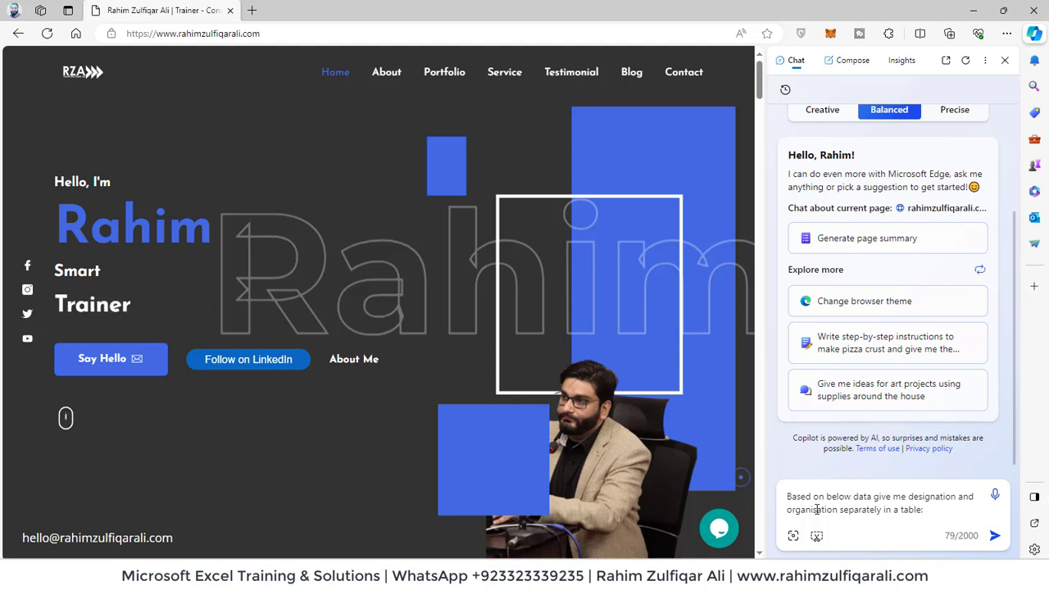
{"action": "key", "text": "shift+Return"}
{"action": "key", "text": "shift+Return"}
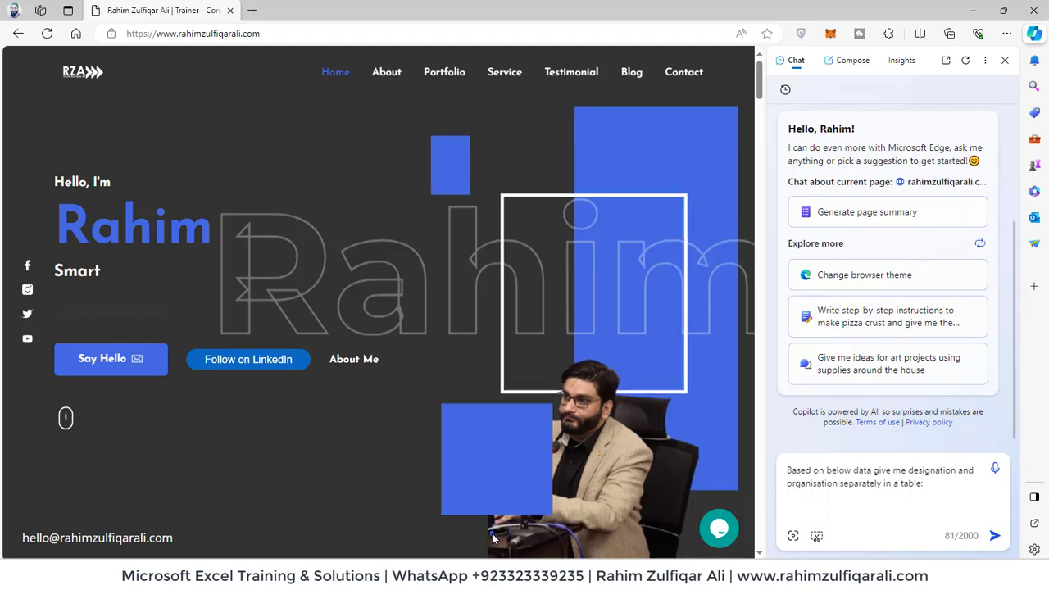
- Copy the source entries A3:A24 from the Excel sheet, paste them below the prompt in Edge Copilot and send the message
{"action": "key", "text": "alt+Tab"}
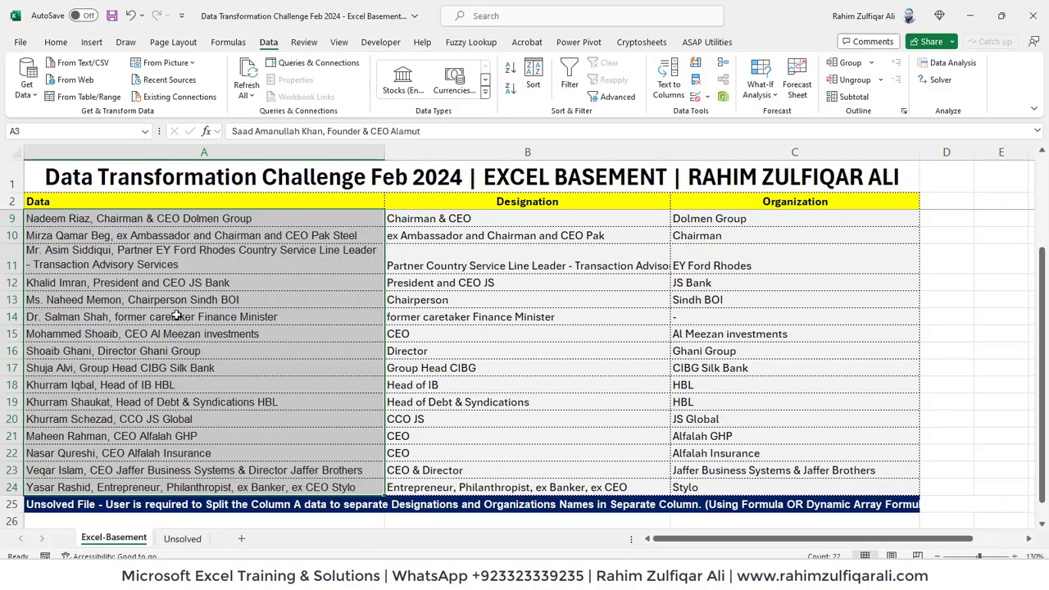
{"action": "key", "text": "ctrl+c"}
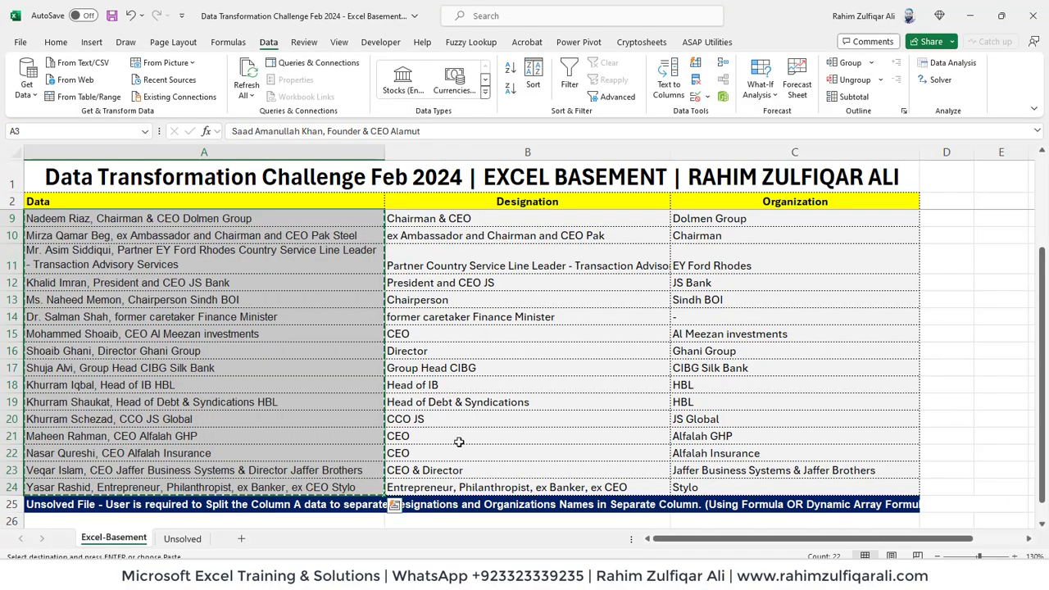
{"action": "key", "text": "alt+Tab"}
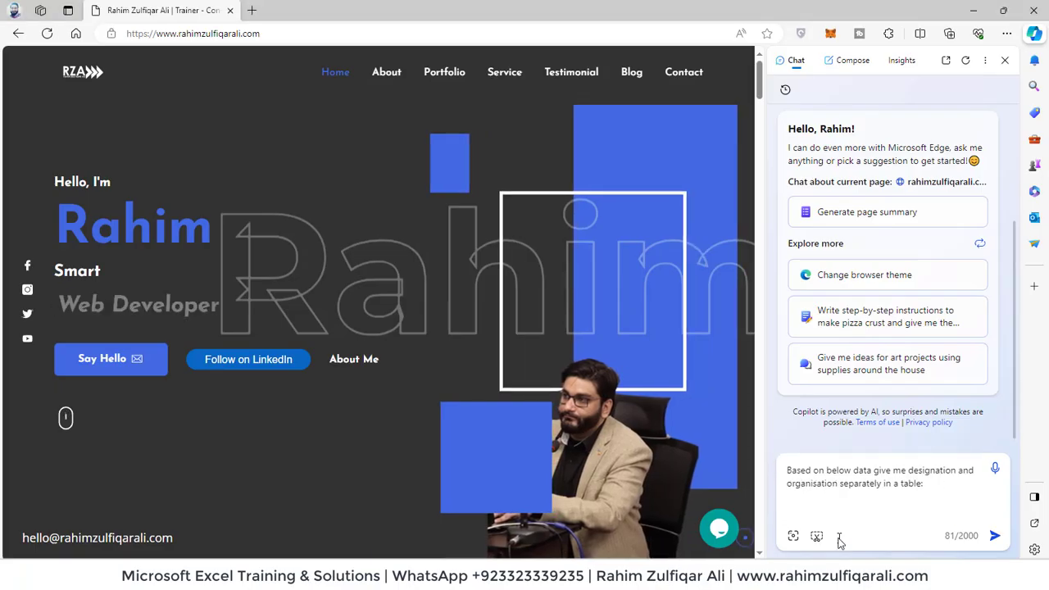
{"action": "key", "text": "ctrl+v"}
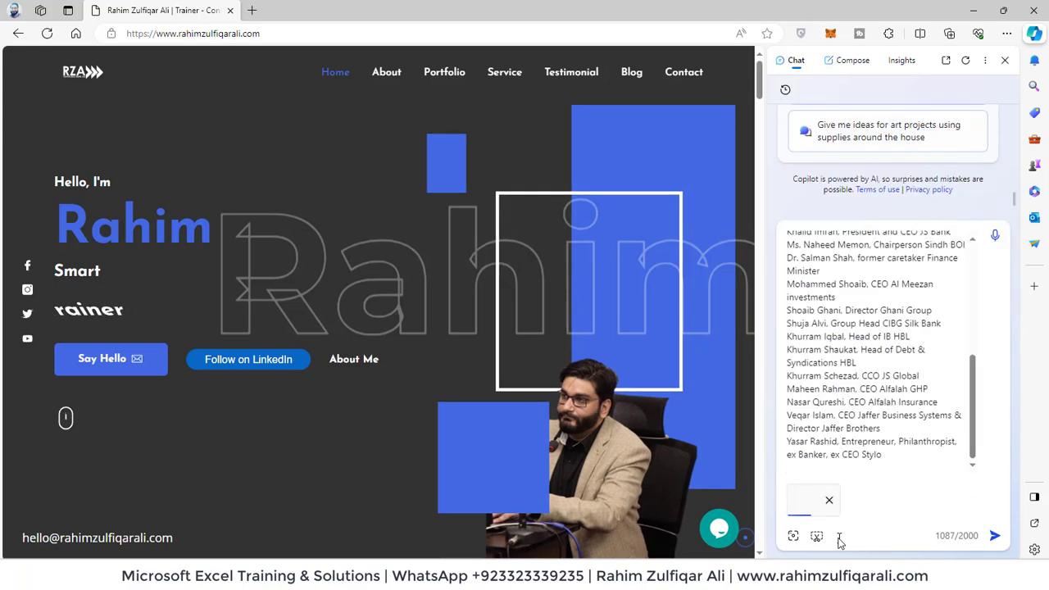
{"action": "key", "text": "Return"}
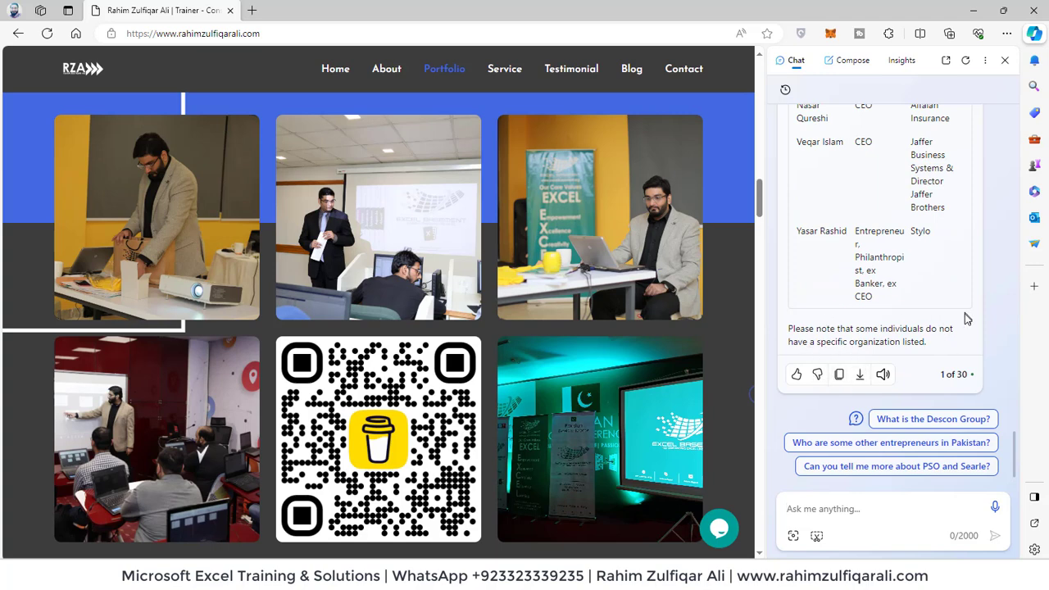
- Review the end of Copilot's generated table and the note below it, and glance through the services section of the open website
{"action": "mouse_move", "coordinate": [1017, 447]}
{"action": "left_mouse_down"}
{"action": "mouse_move", "coordinate": [1030, 285]}
{"action": "mouse_move", "coordinate": [1034, 437]}
{"action": "left_mouse_up"}
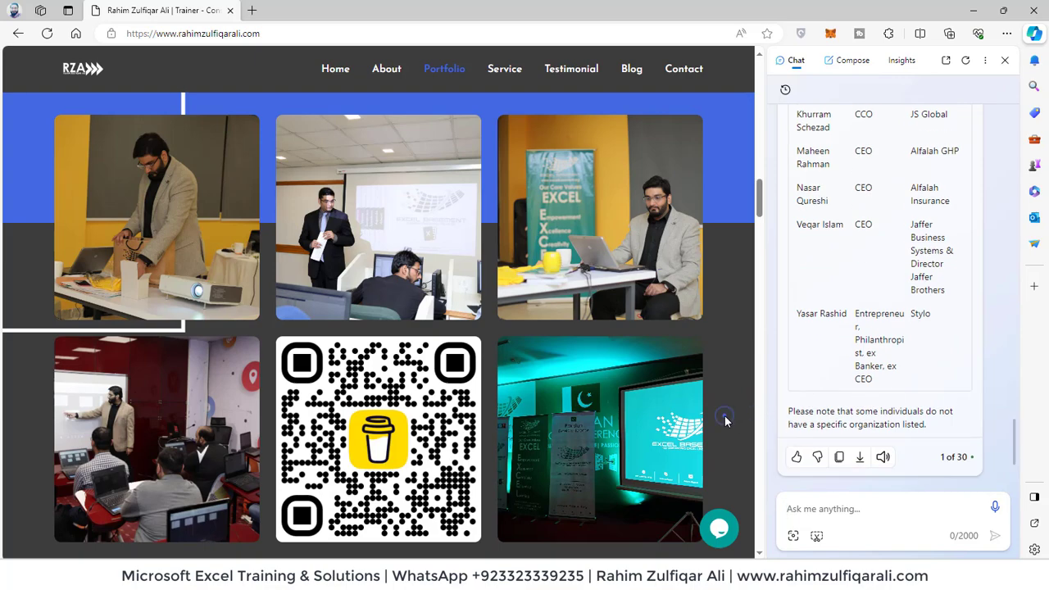
{"action": "scroll", "coordinate": [726, 421], "scroll_direction": "down", "scroll_amount": 10}
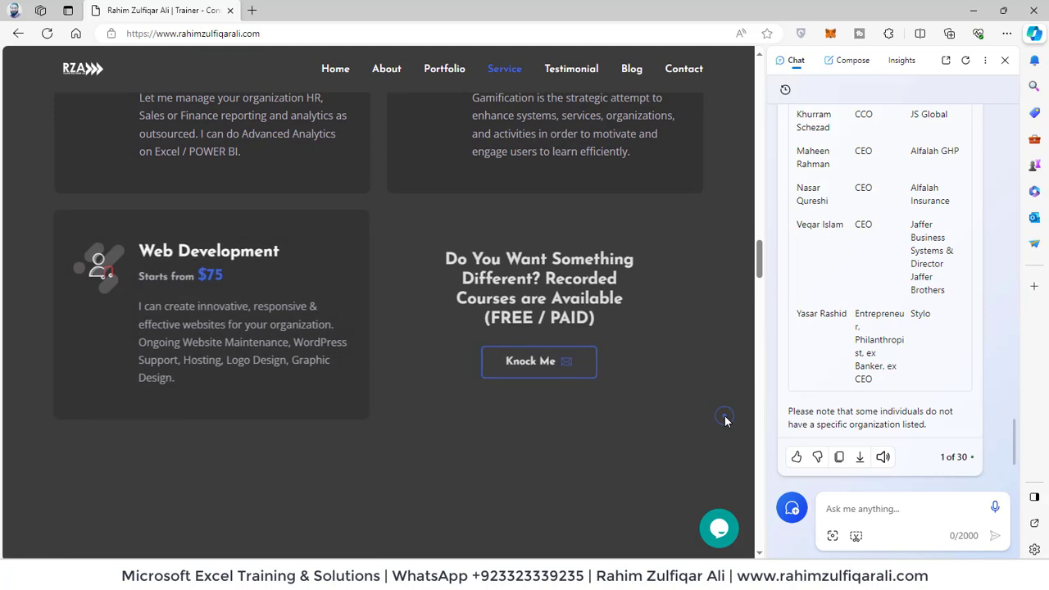
{"action": "scroll", "coordinate": [726, 420], "scroll_direction": "up", "scroll_amount": 3}
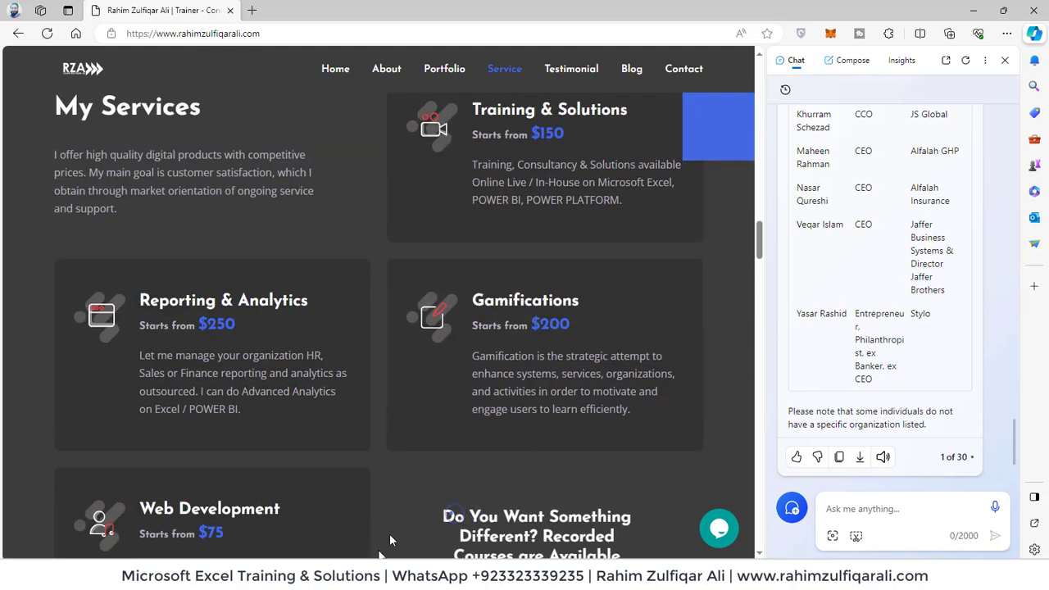
- Switch to the Excel-Basement sheet in Excel, select the empty cell D3 and open the Numerous.ai add-in
{"action": "left_click", "coordinate": [366, 578]}
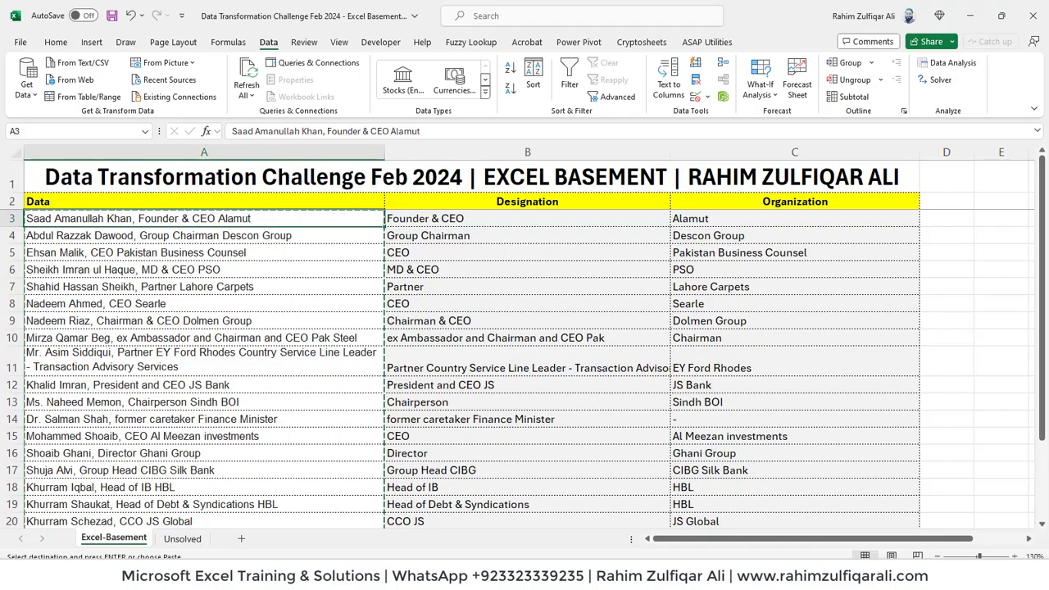
{"action": "left_click", "coordinate": [789, 273]}
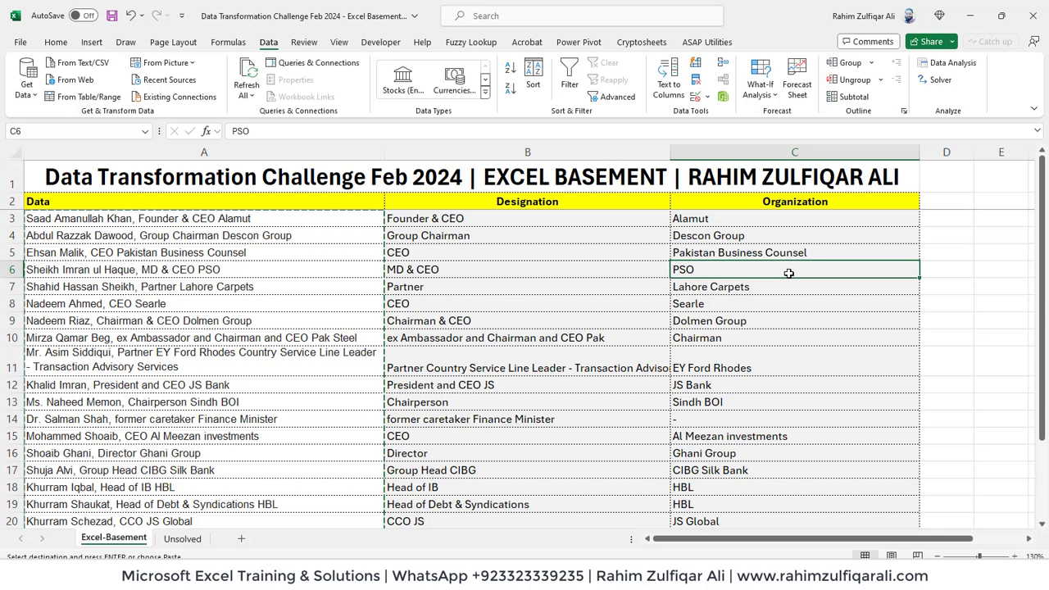
{"action": "left_click", "coordinate": [57, 44]}
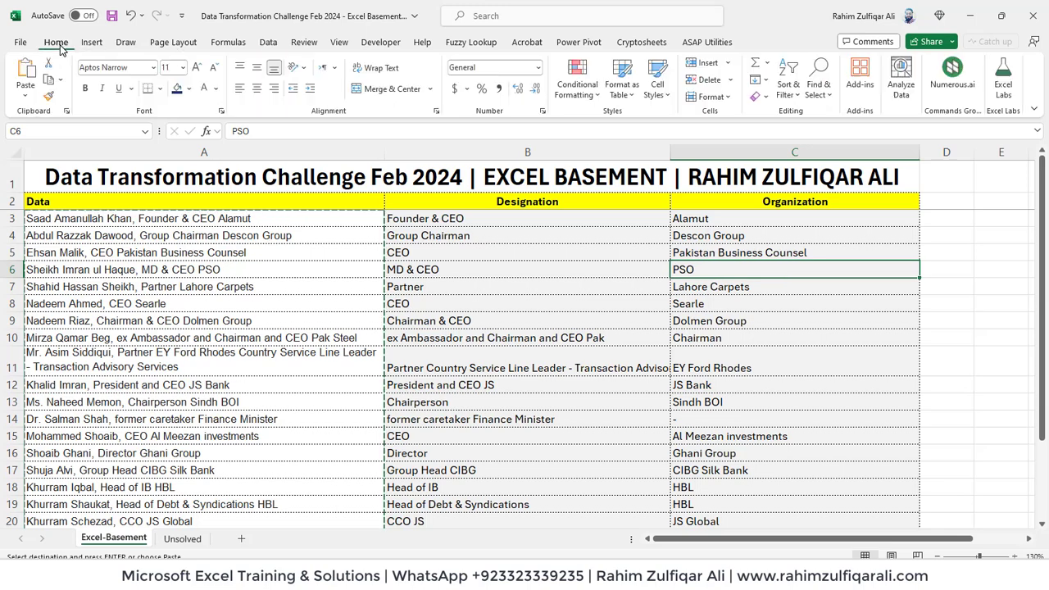
{"action": "left_click", "coordinate": [956, 219]}
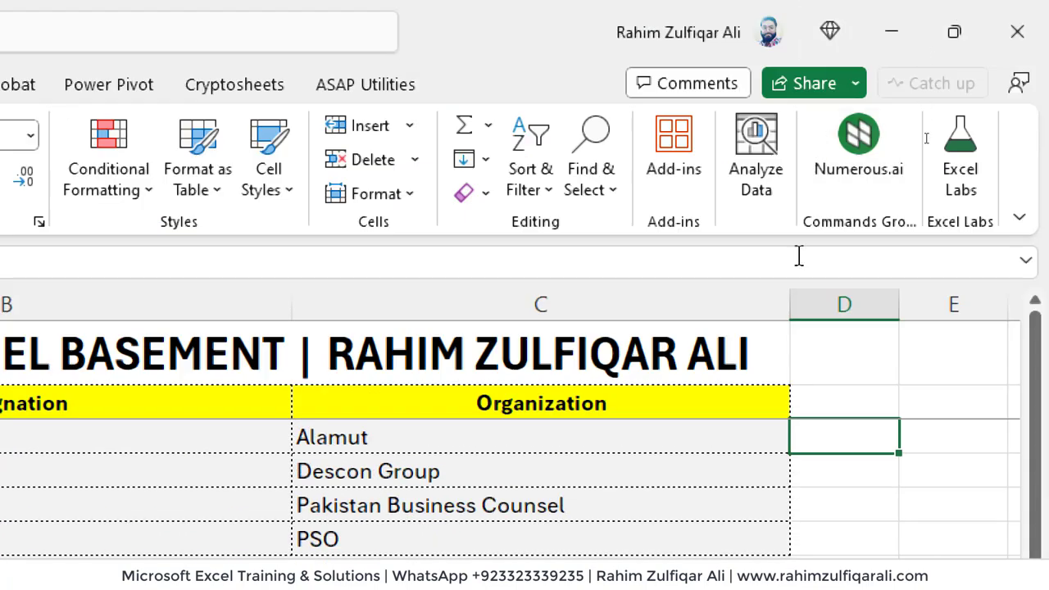
{"action": "left_click", "coordinate": [859, 187]}
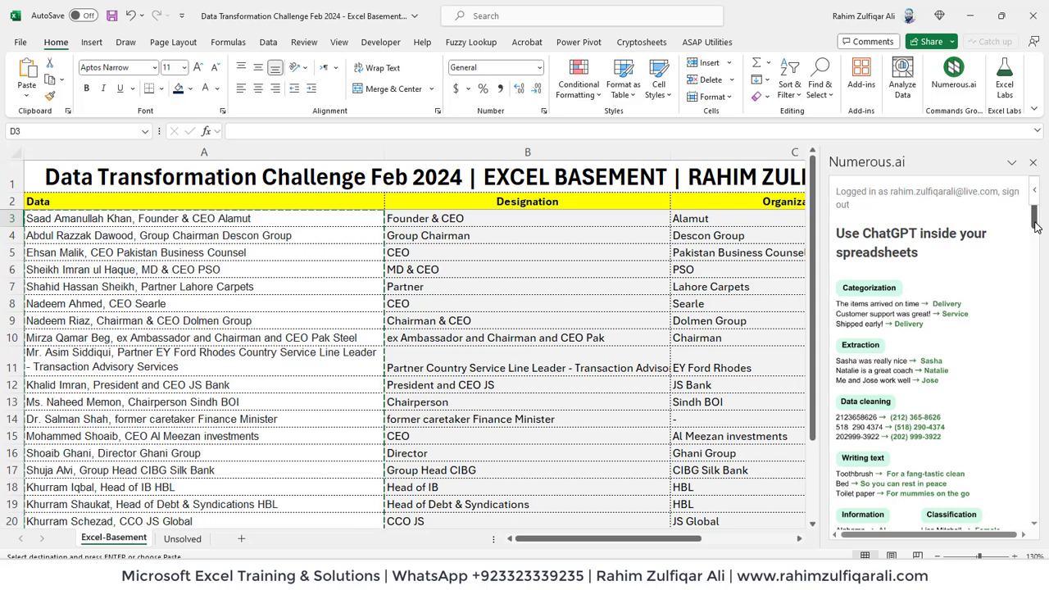
- Read through the Numerous.ai add-in's examples, from the AI function and formula generator to the subscription plans
{"action": "left_click_drag", "start_coordinate": [1035, 226], "coordinate": [1040, 283]}
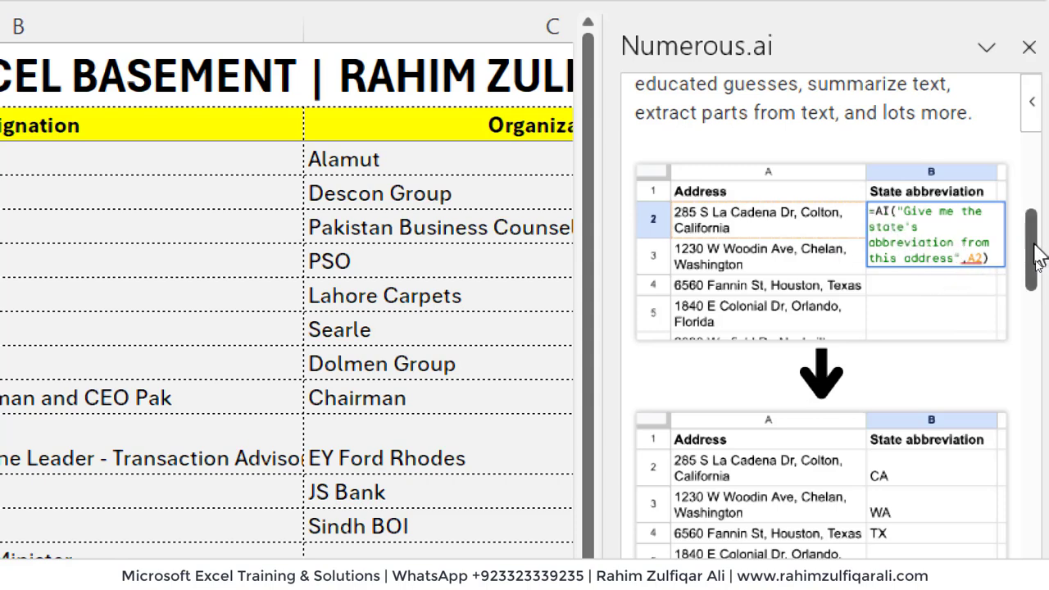
{"action": "left_click_drag", "start_coordinate": [1037, 256], "coordinate": [1041, 498]}
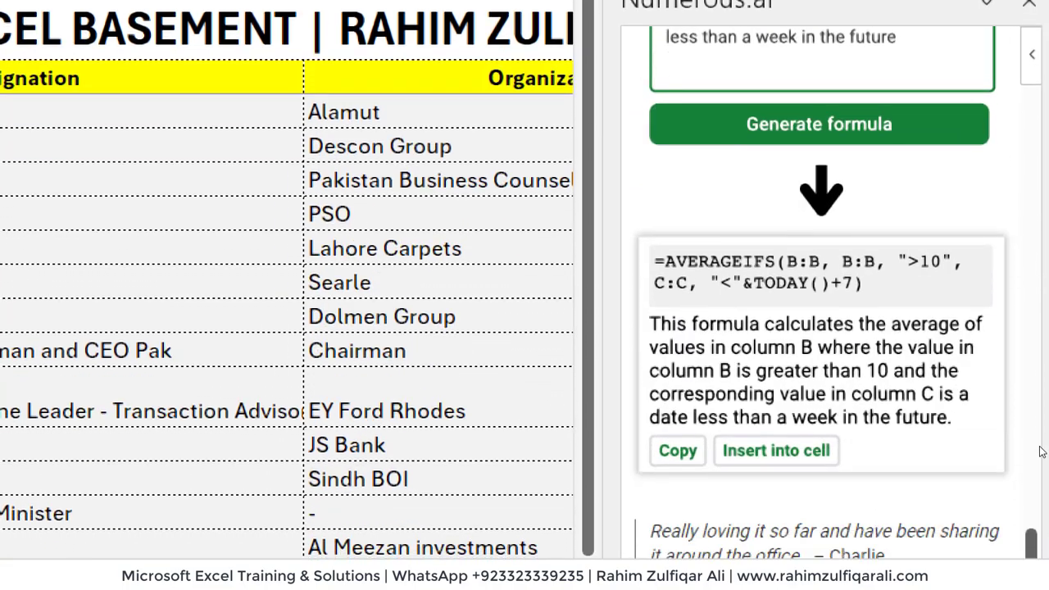
{"action": "left_click_drag", "start_coordinate": [1042, 452], "coordinate": [1043, 502]}
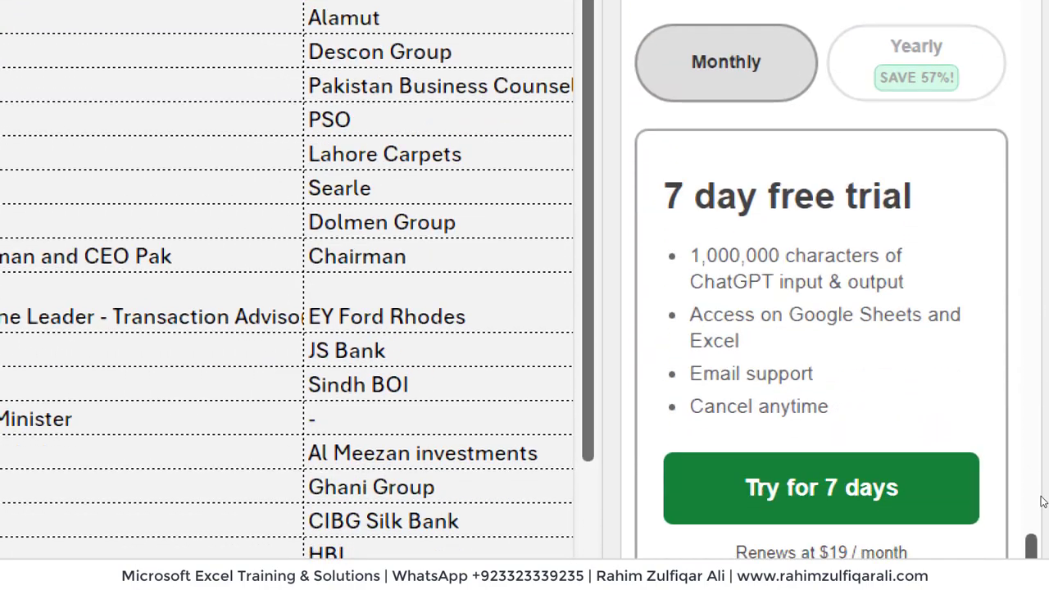